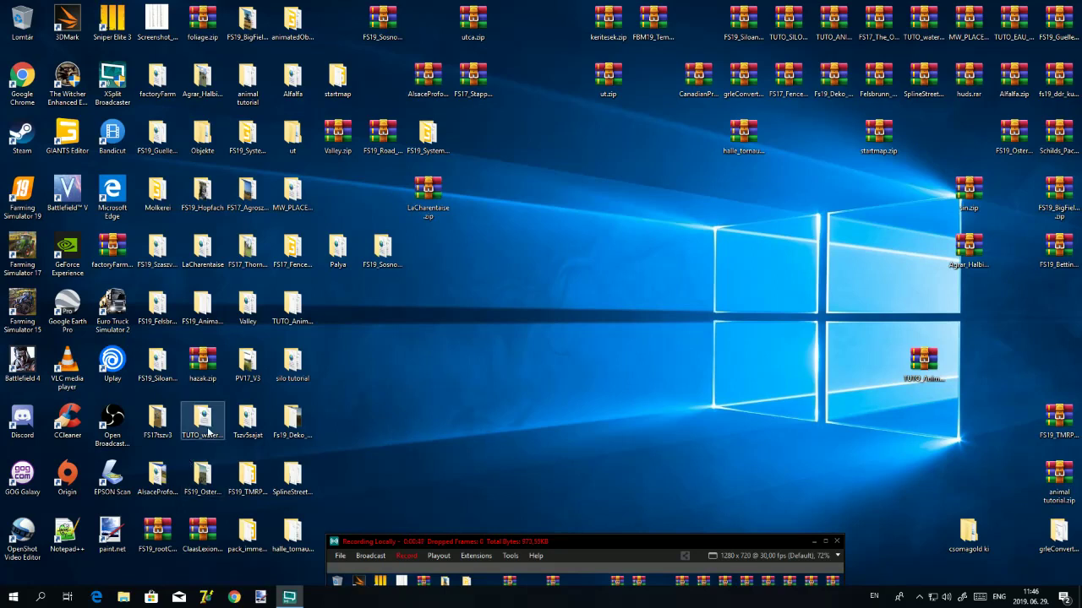
- Switch to Chrome, search Google for "fs19 mods" and open the fs19.lt mod site from the results
click(235, 597)
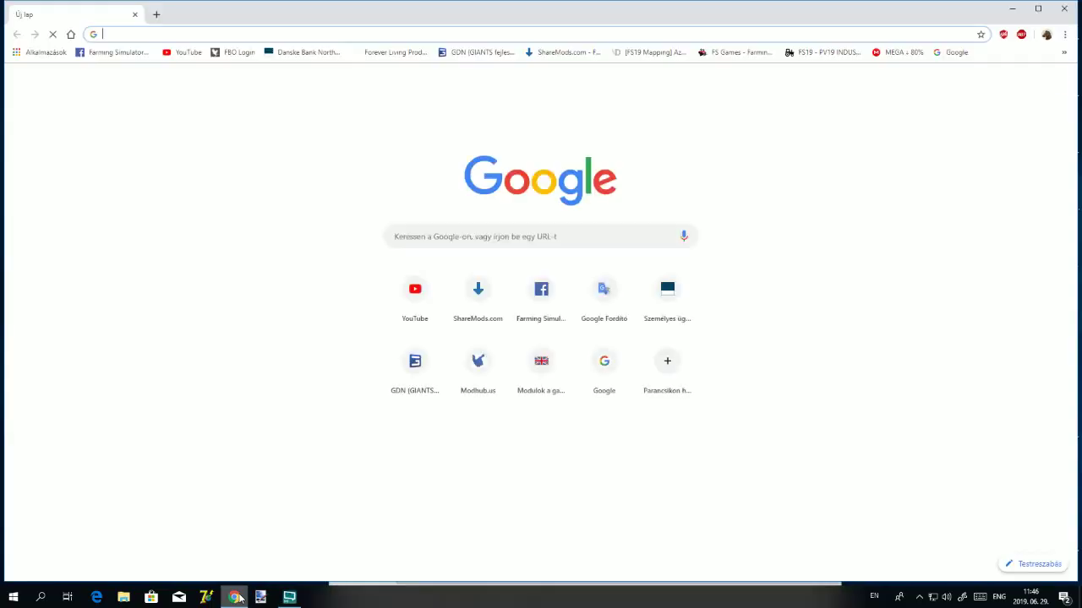
click(521, 235)
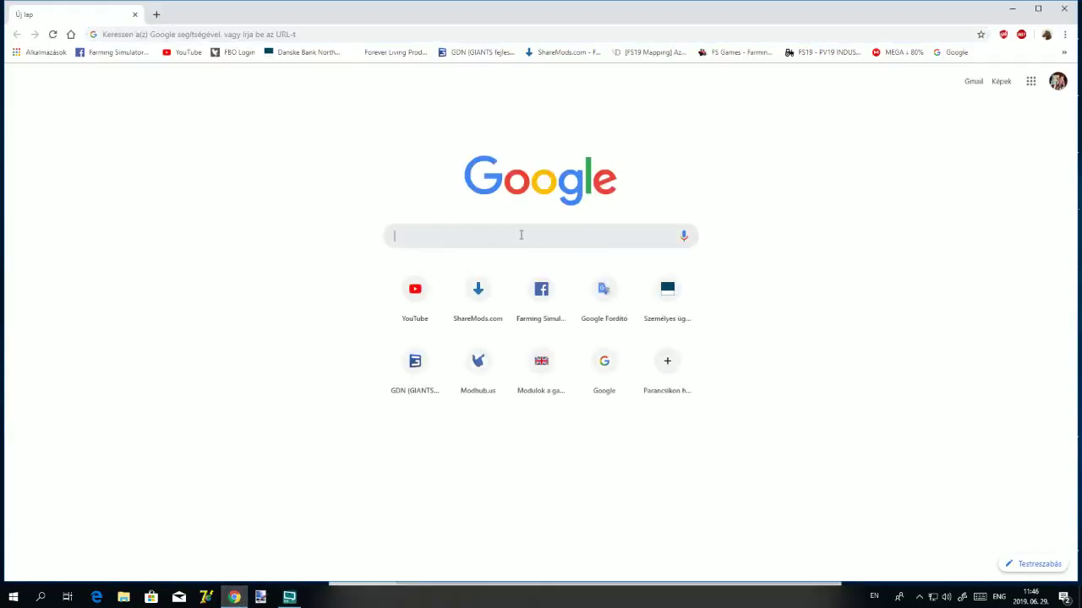
text(fs19)
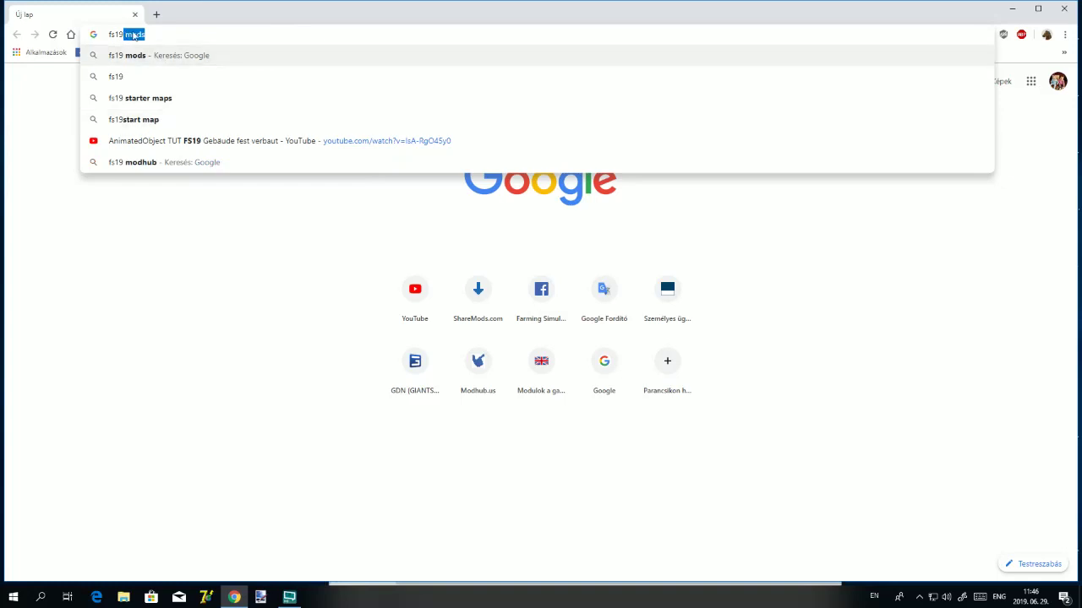
key(Return)
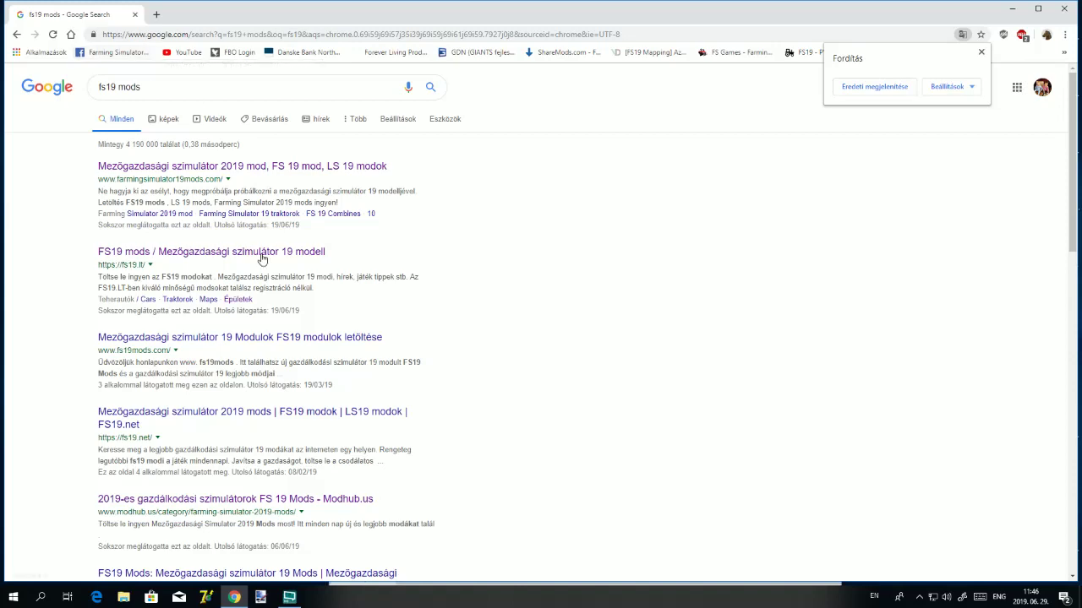
click(262, 255)
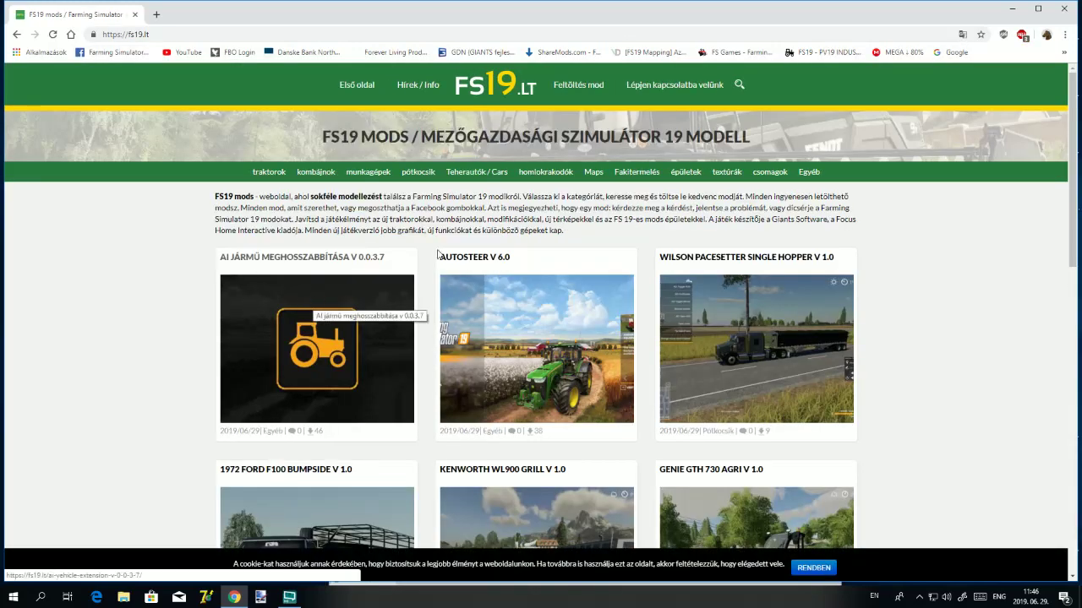
- Browse the site's textures category and open the Grass Texture v 1.0 mod page
click(728, 172)
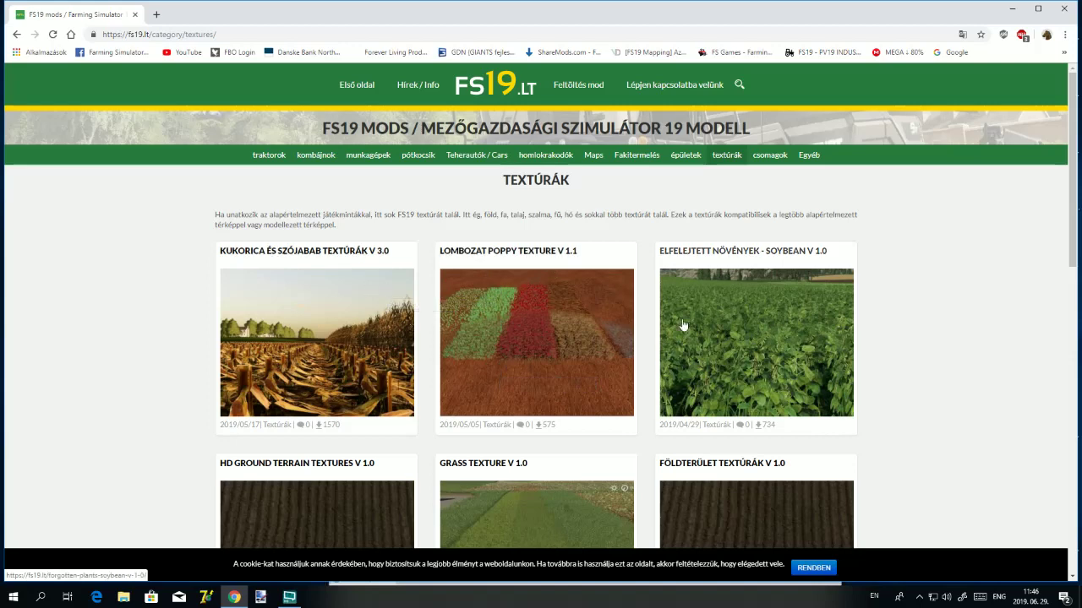
scroll(762, 340, down, 2)
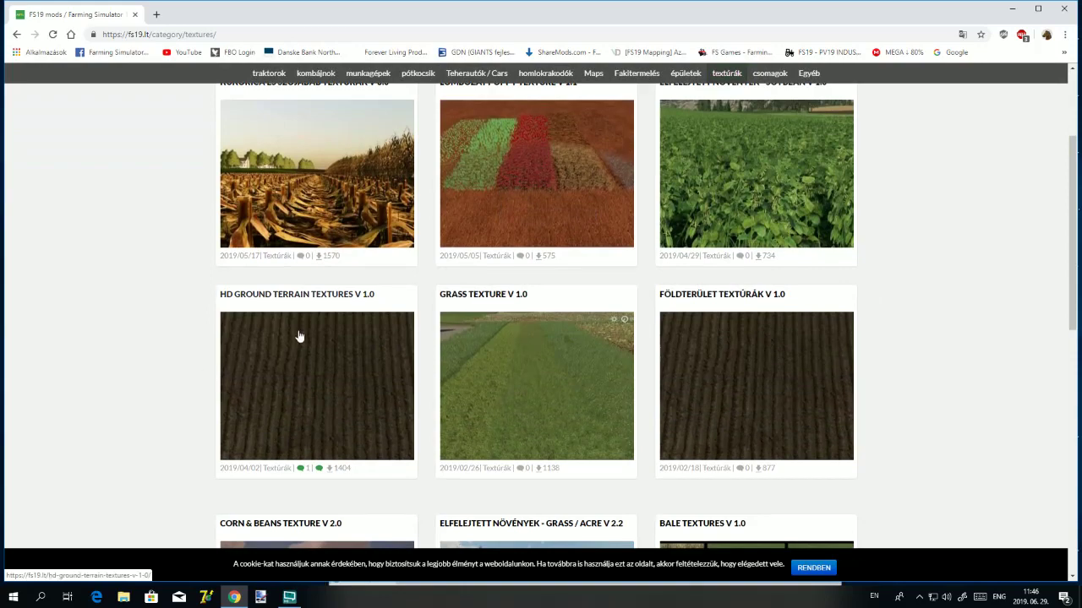
scroll(300, 332, down, 2)
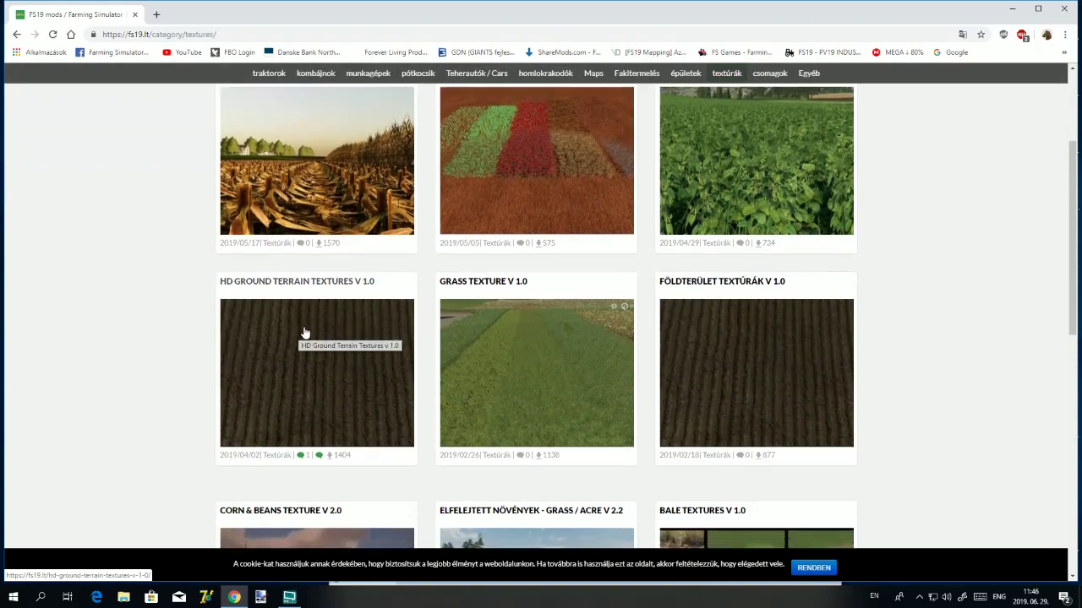
scroll(306, 333, up, 1)
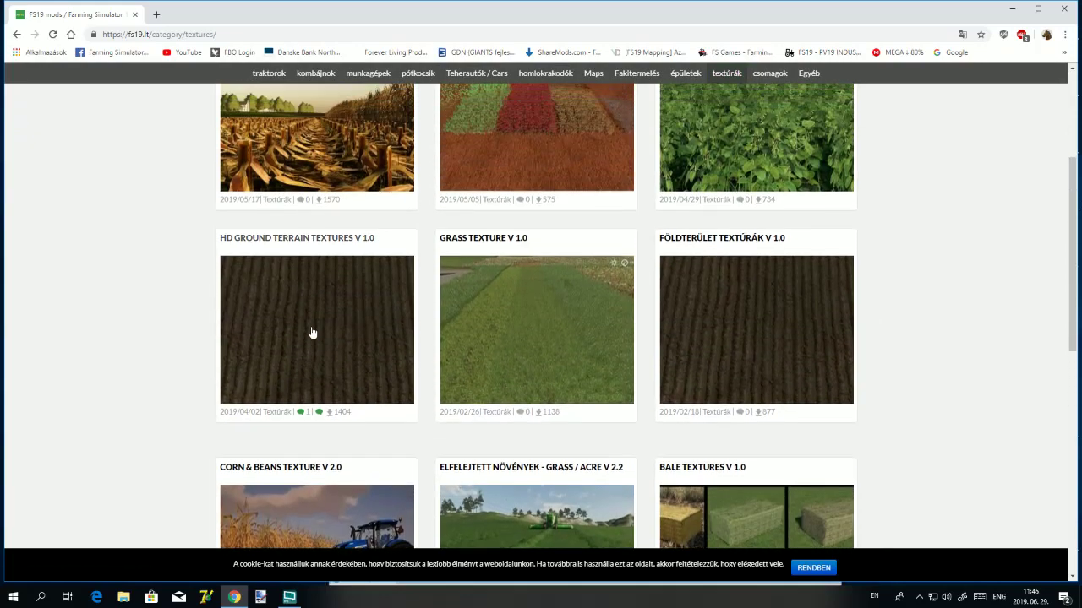
click(536, 325)
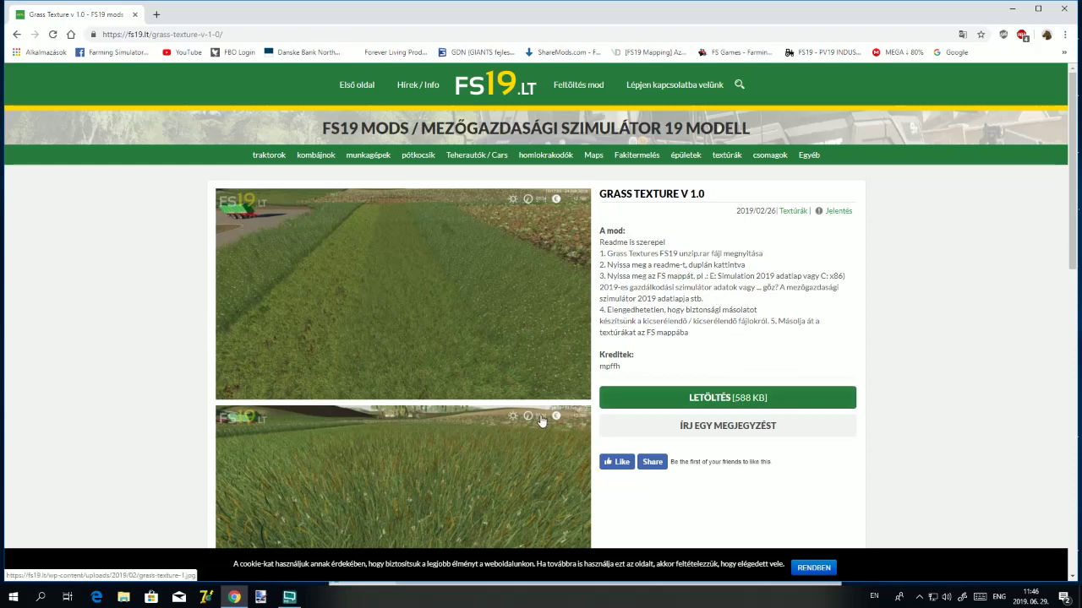
- Examine the description and both enlarged preview images of the Grass Texture v 1.0 mod
scroll(520, 337, down, 2)
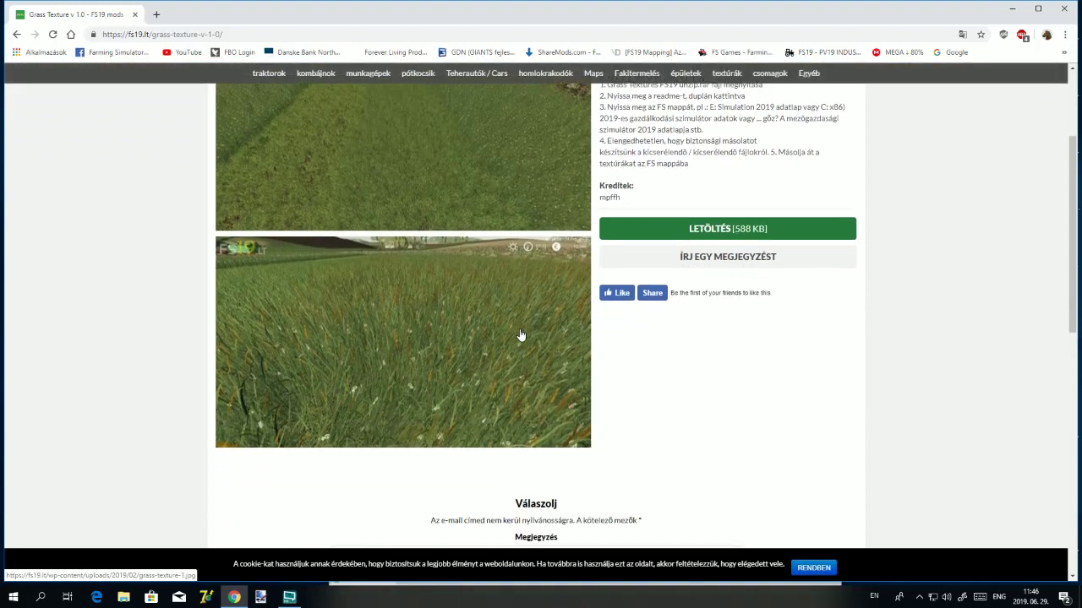
scroll(521, 336, down, 2)
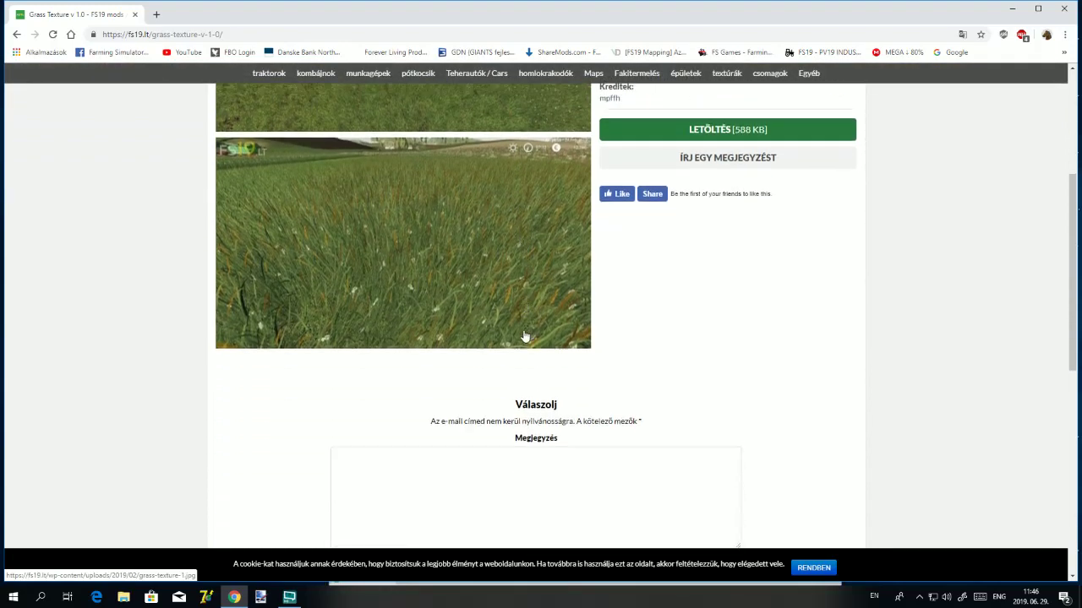
scroll(526, 329, up, 4)
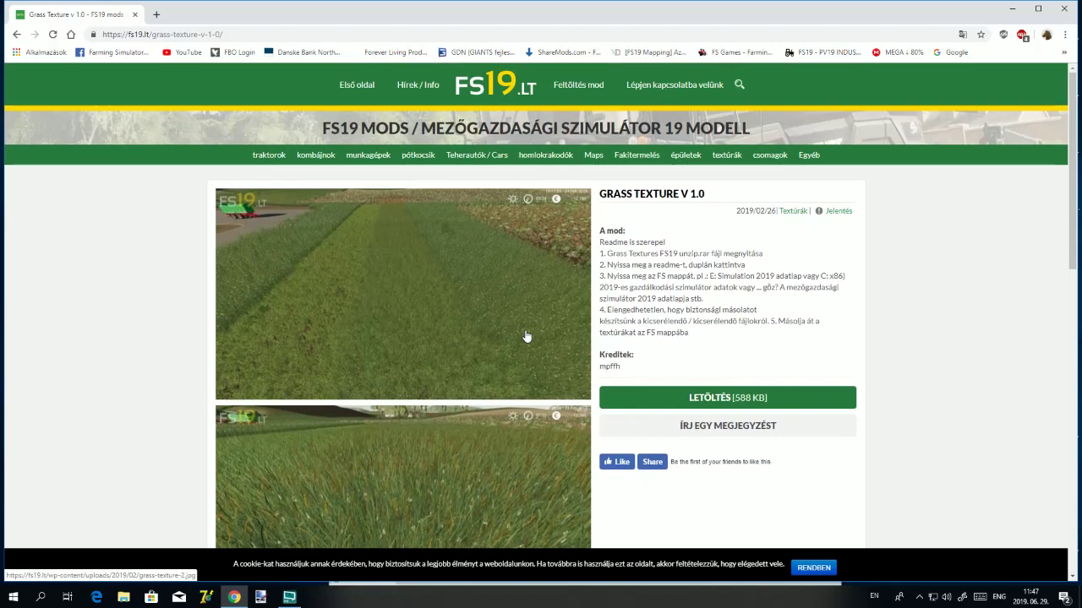
click(430, 329)
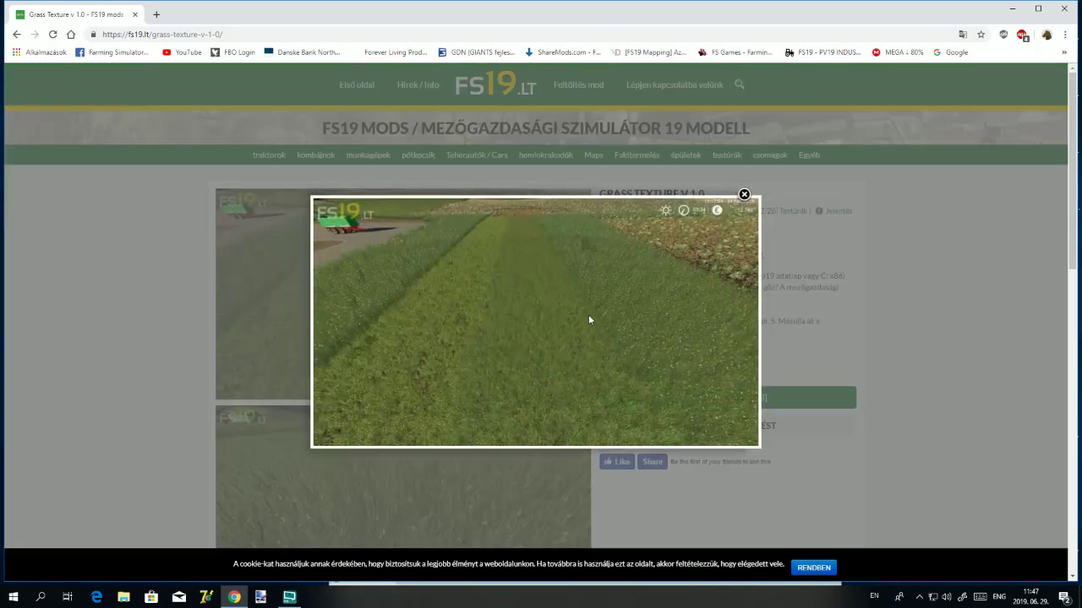
mouse_move(620, 292)
click(724, 321)
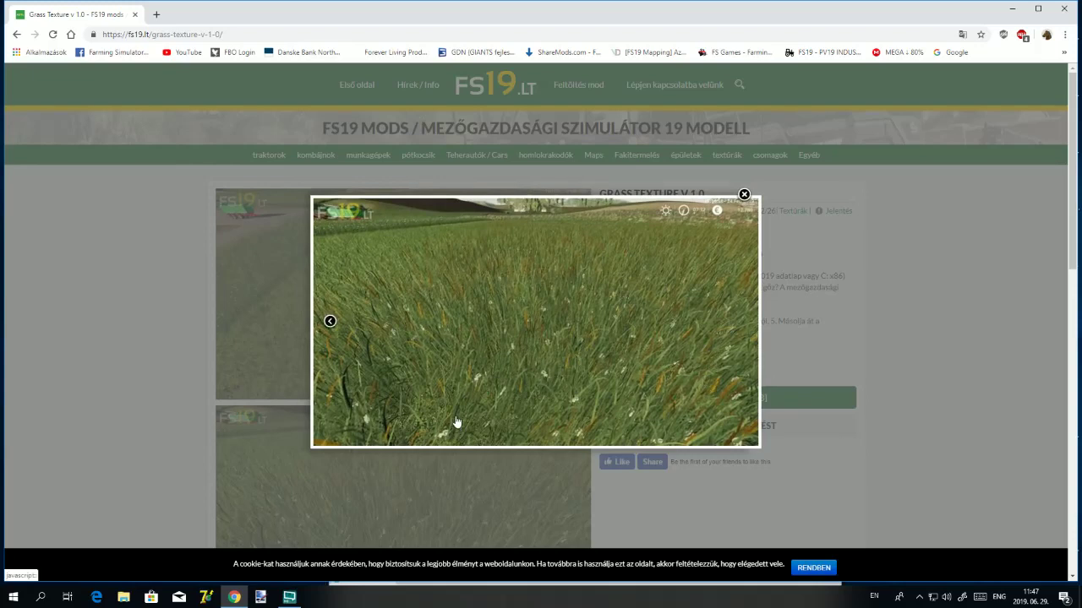
click(744, 195)
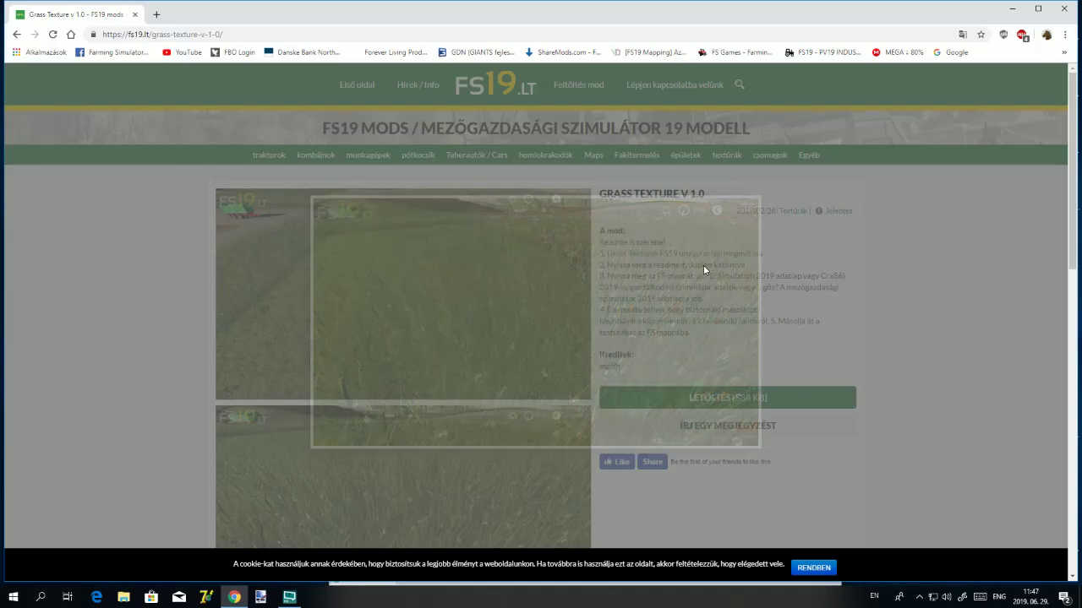
scroll(457, 324, down, 2)
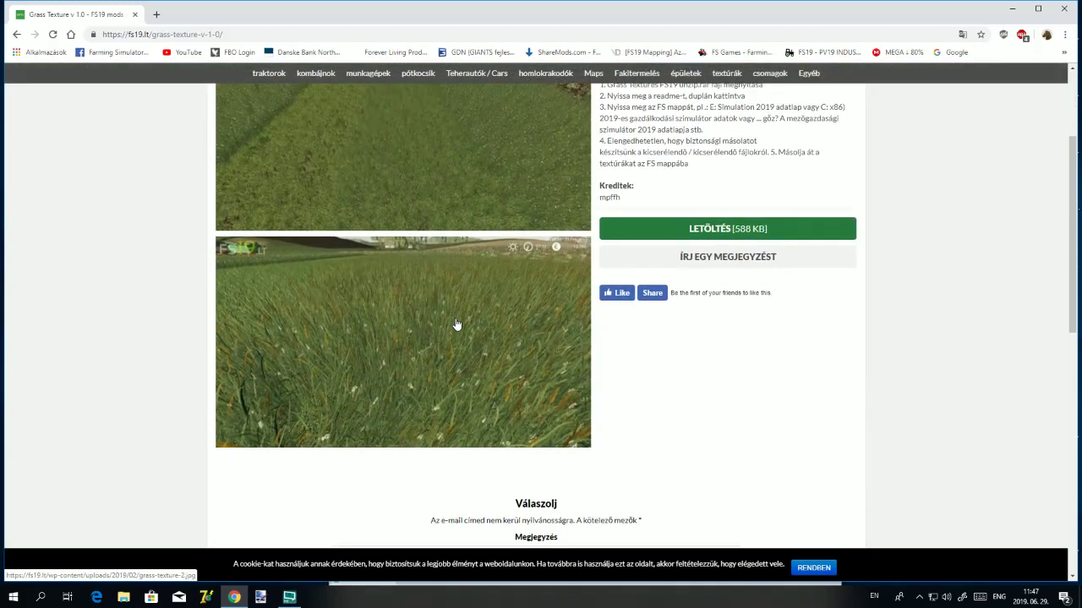
scroll(457, 325, up, 1)
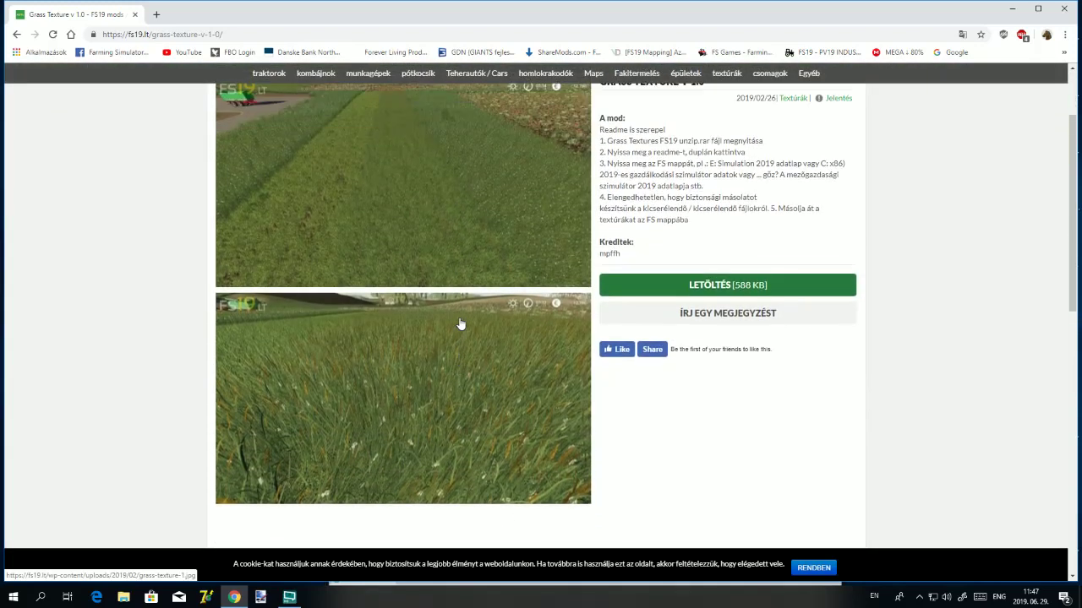
- Download grasstexturen_FS19_entpacken.rar from ShareMods using the free download option
click(725, 285)
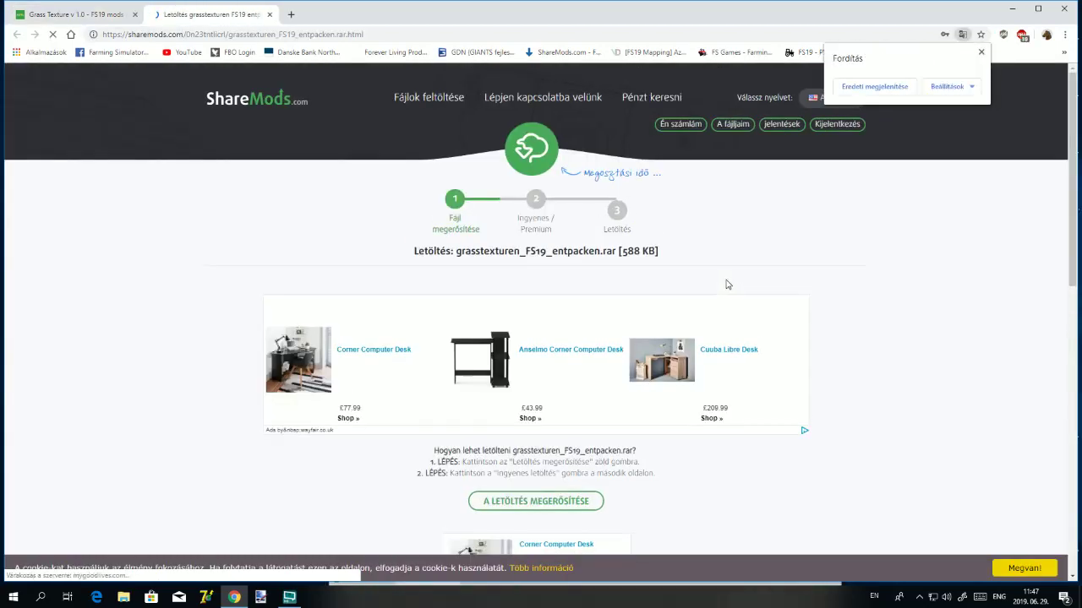
scroll(652, 341, down, 2)
click(554, 336)
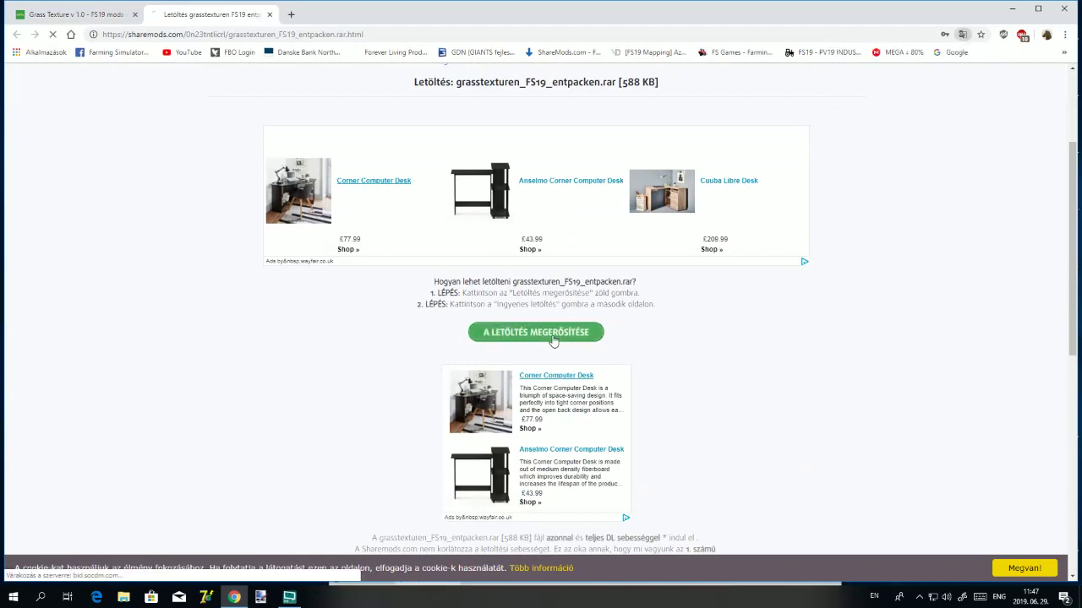
scroll(553, 339, down, 3)
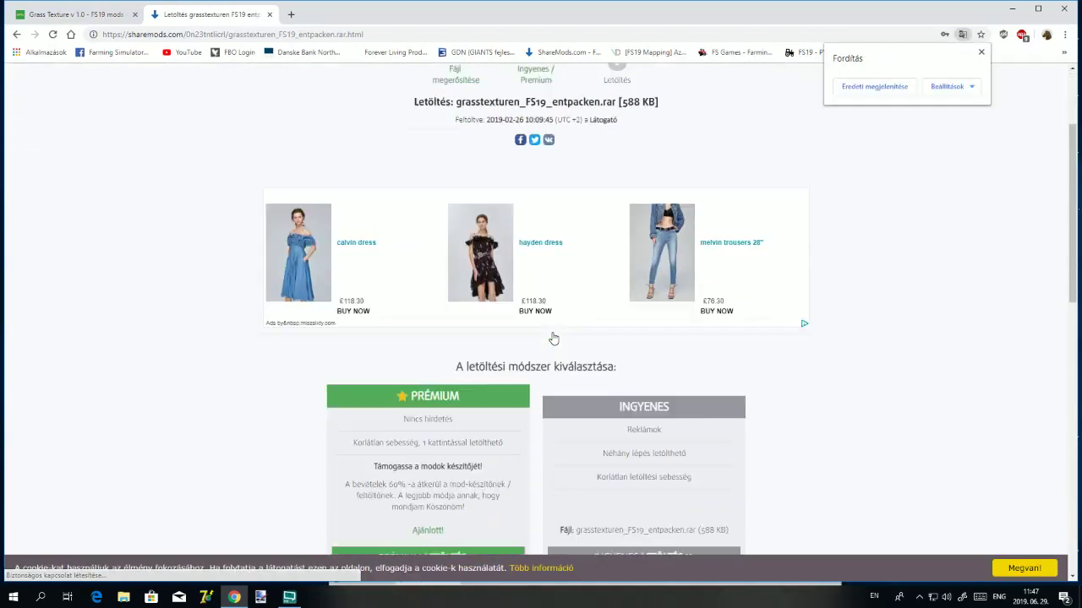
scroll(558, 338, down, 2)
click(661, 258)
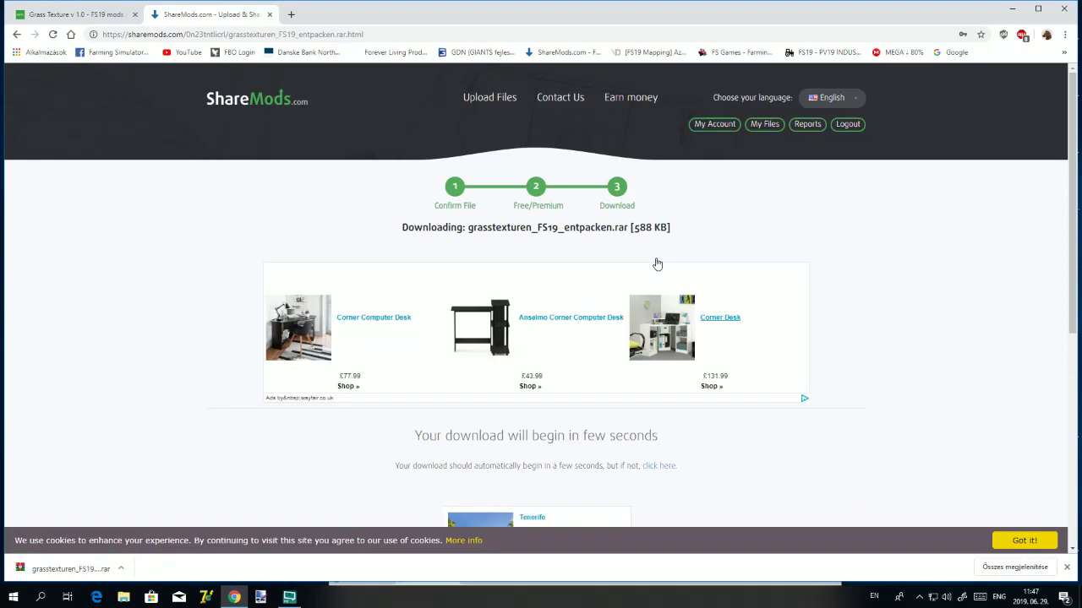
- Open the downloaded archive in WinRAR, go up to its Downloads folder and copy the grasstexturen_FS19_entpacken.rar file onto the desktop
click(88, 574)
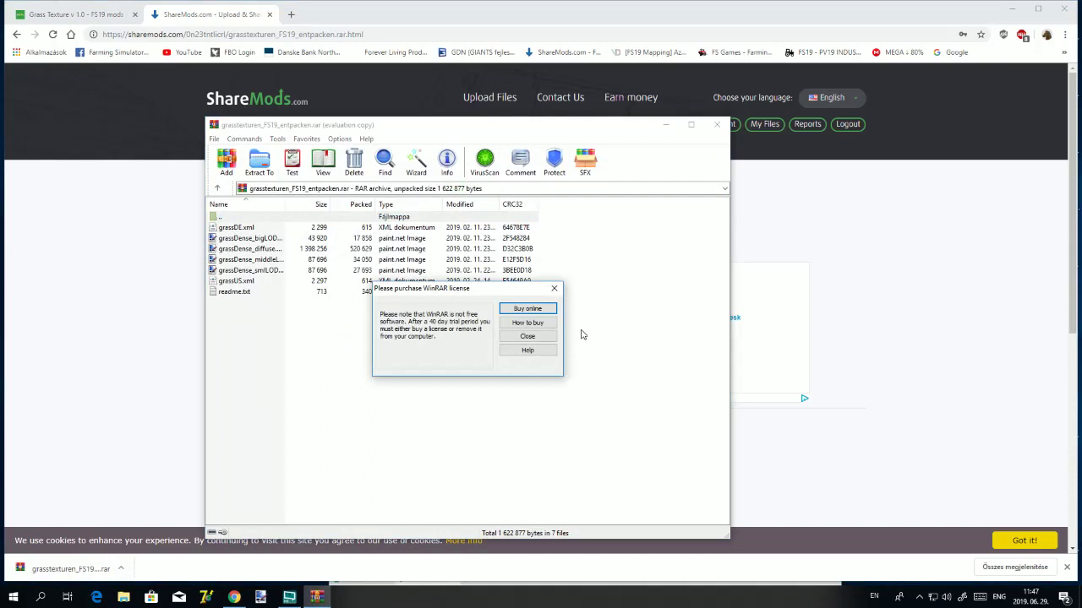
click(527, 336)
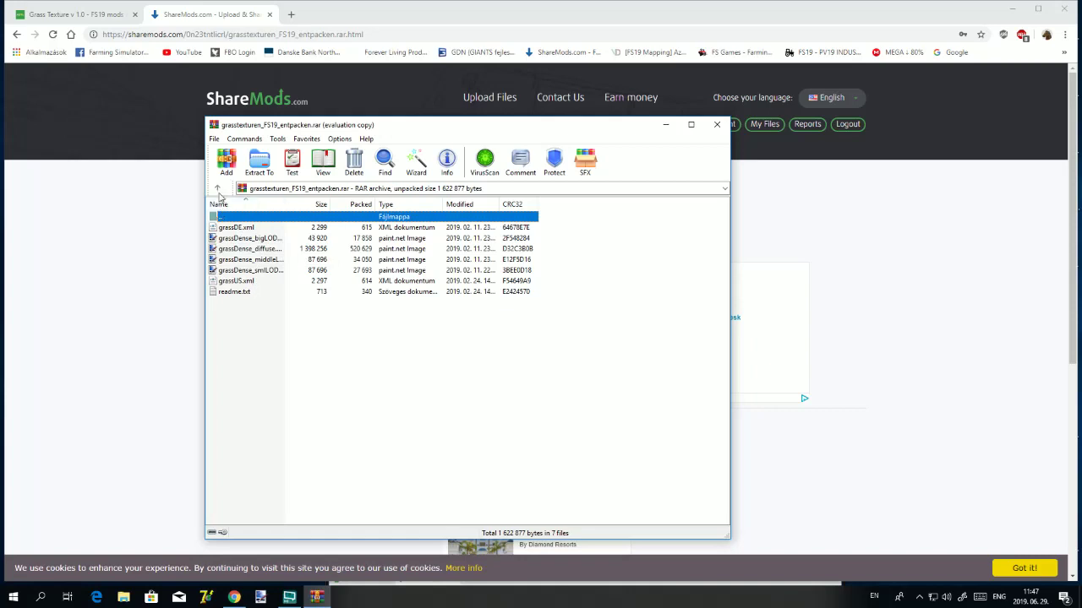
click(217, 188)
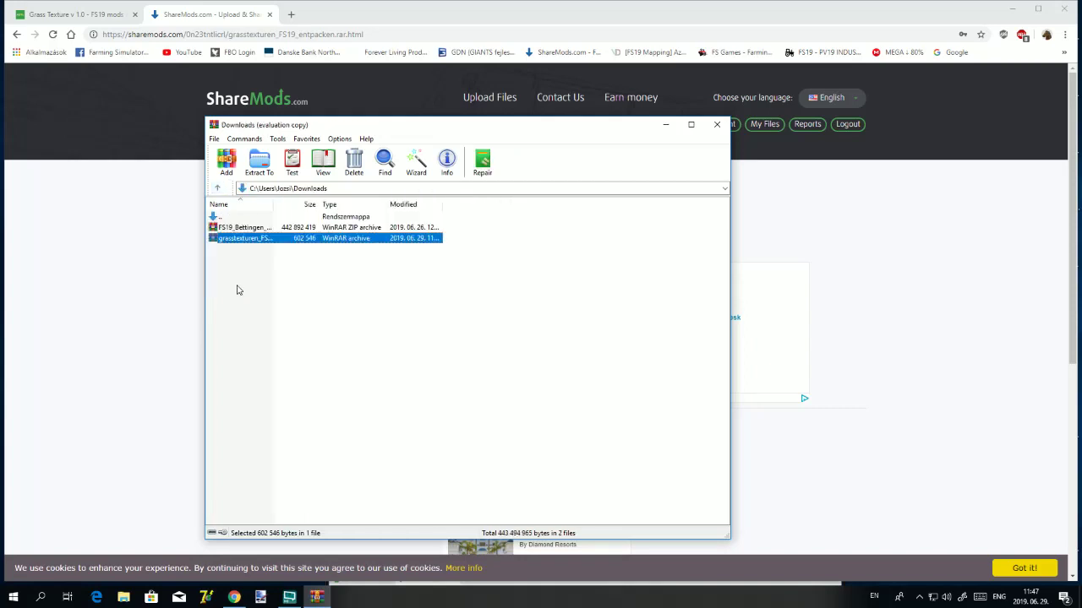
click(1055, 12)
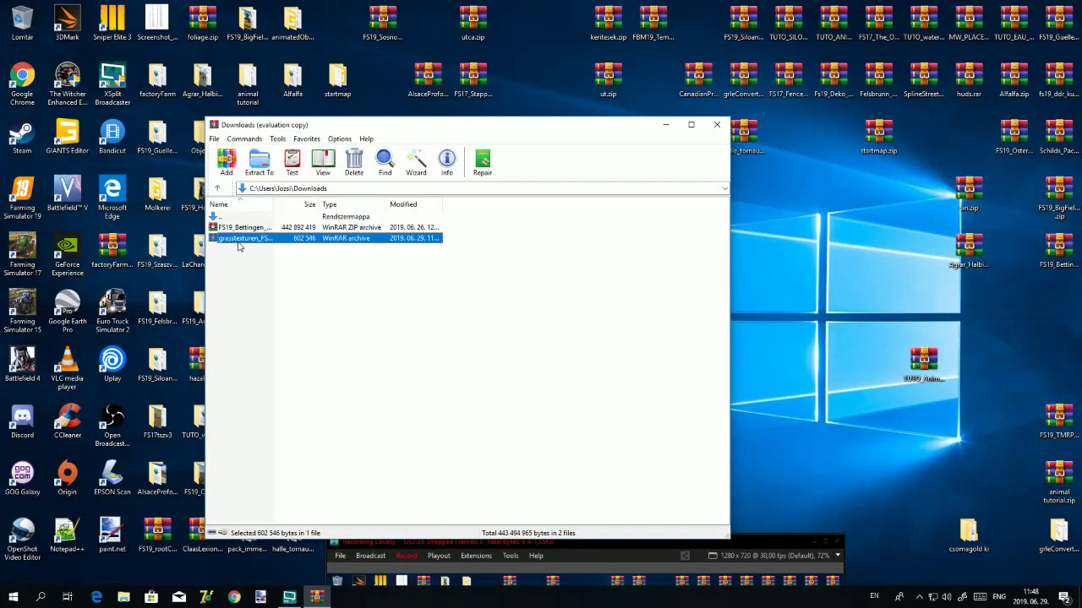
drag(236, 241, 997, 325)
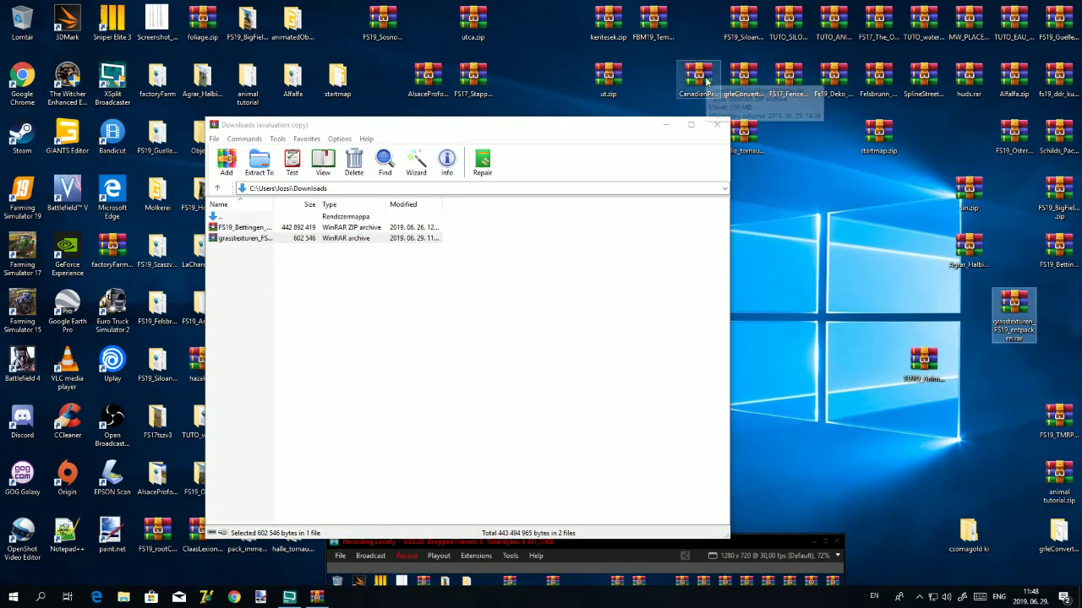
click(717, 124)
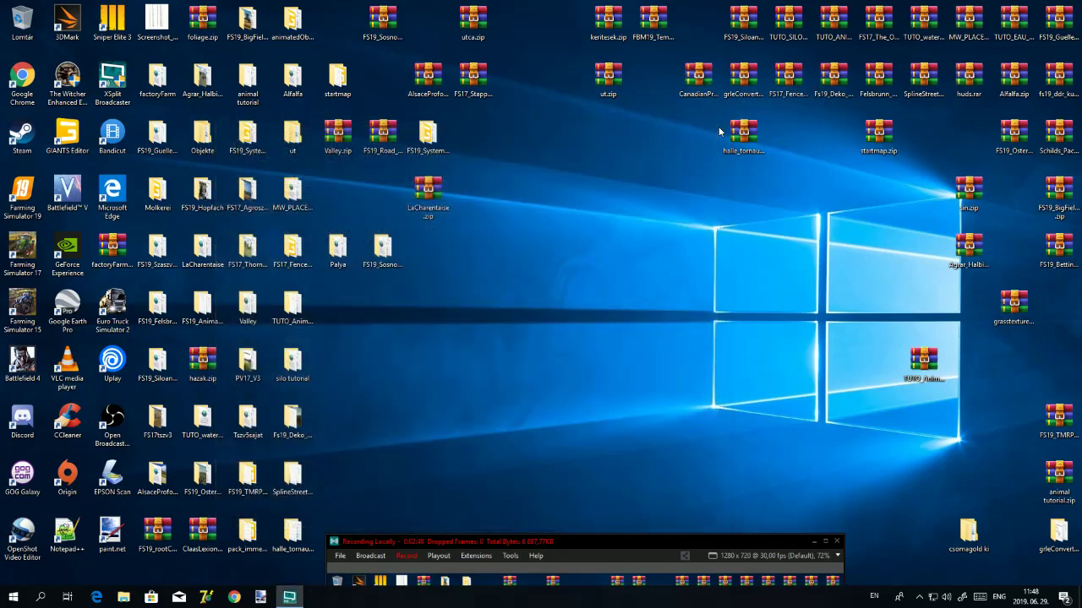
- Extract the grass texture archive into its own folder on the desktop and open that folder
right_click(1025, 308)
click(982, 362)
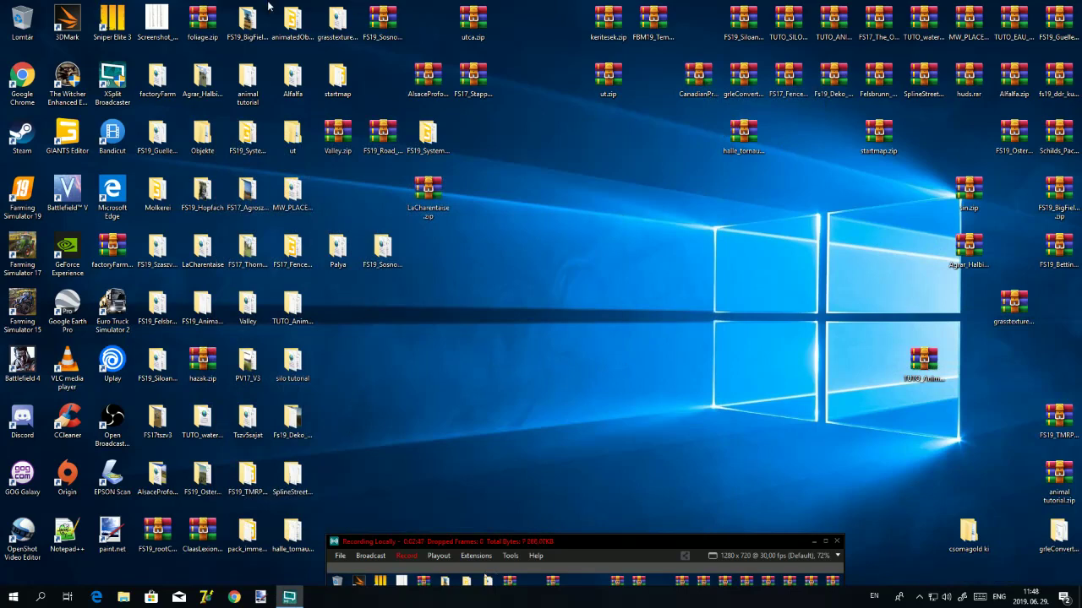
double_click(346, 23)
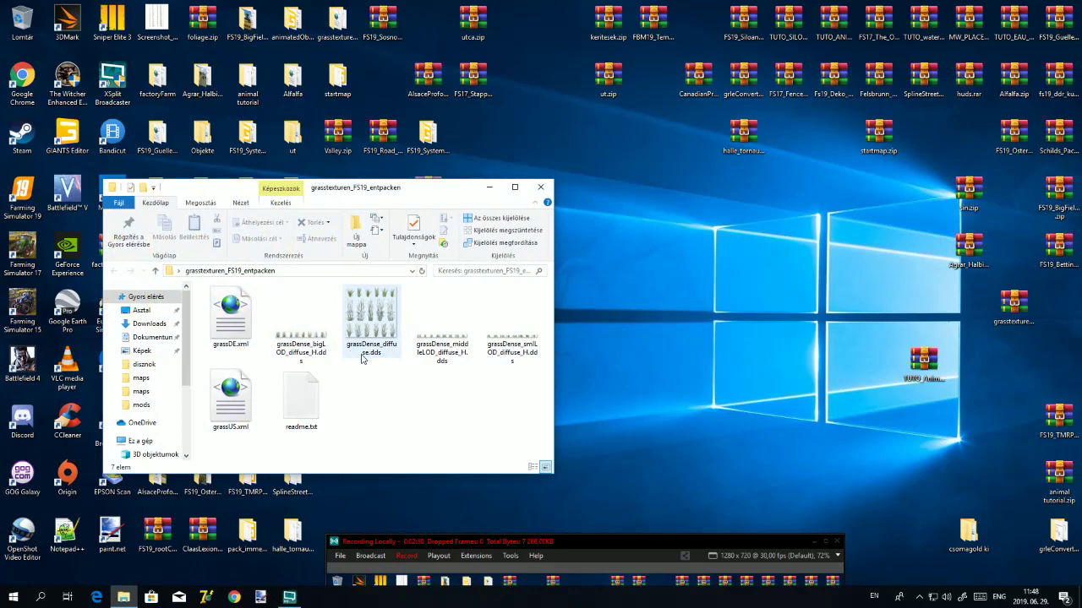
- Open grassUS.xml in Notepad++ as the only open document and review its commented list of grass states
right_click(225, 397)
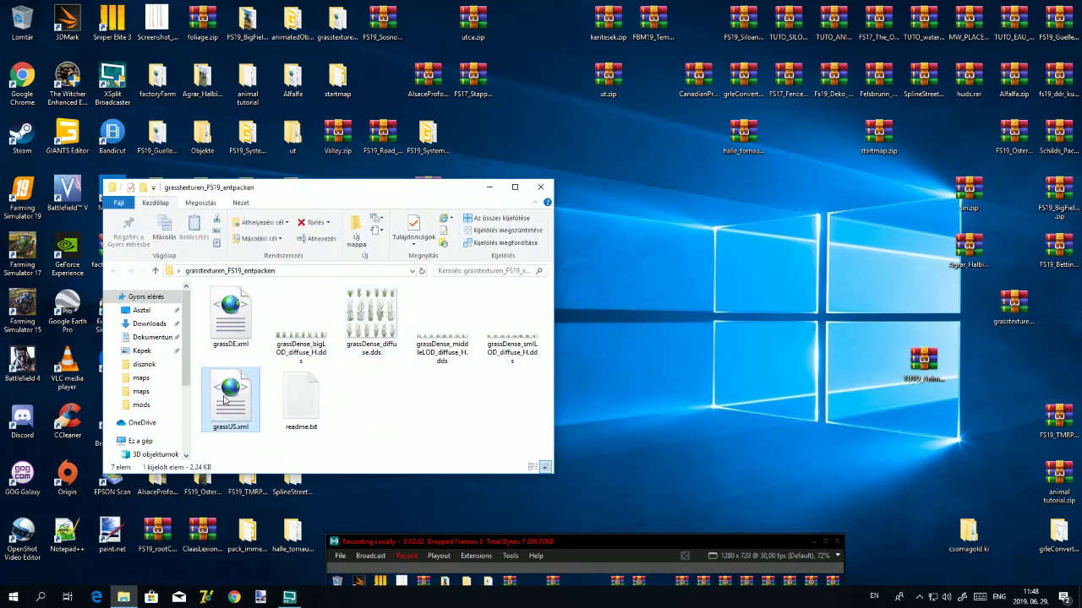
click(262, 168)
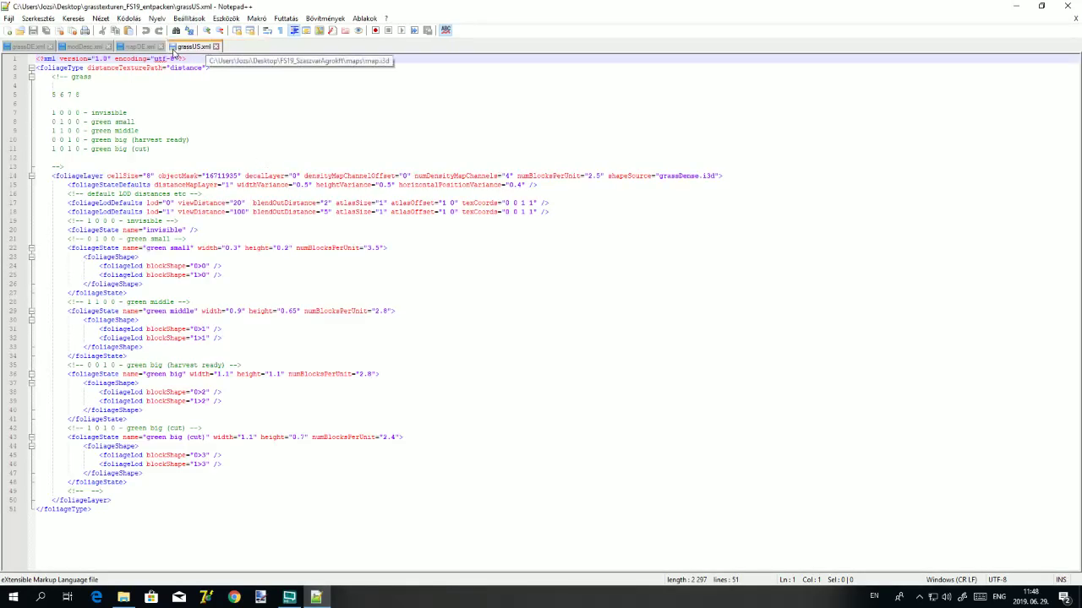
click(50, 47)
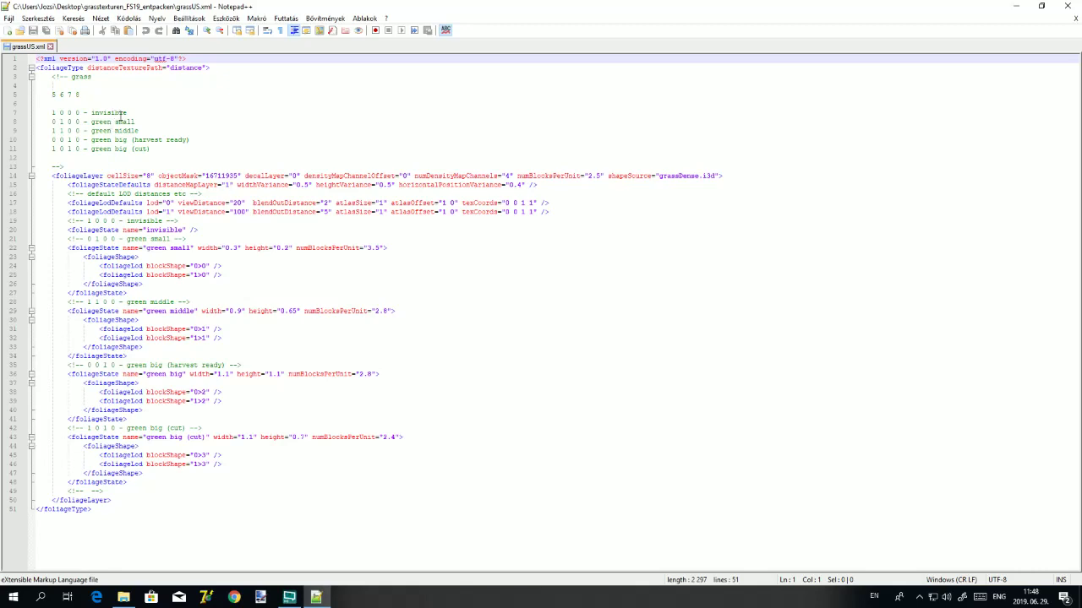
drag(204, 150, 123, 109)
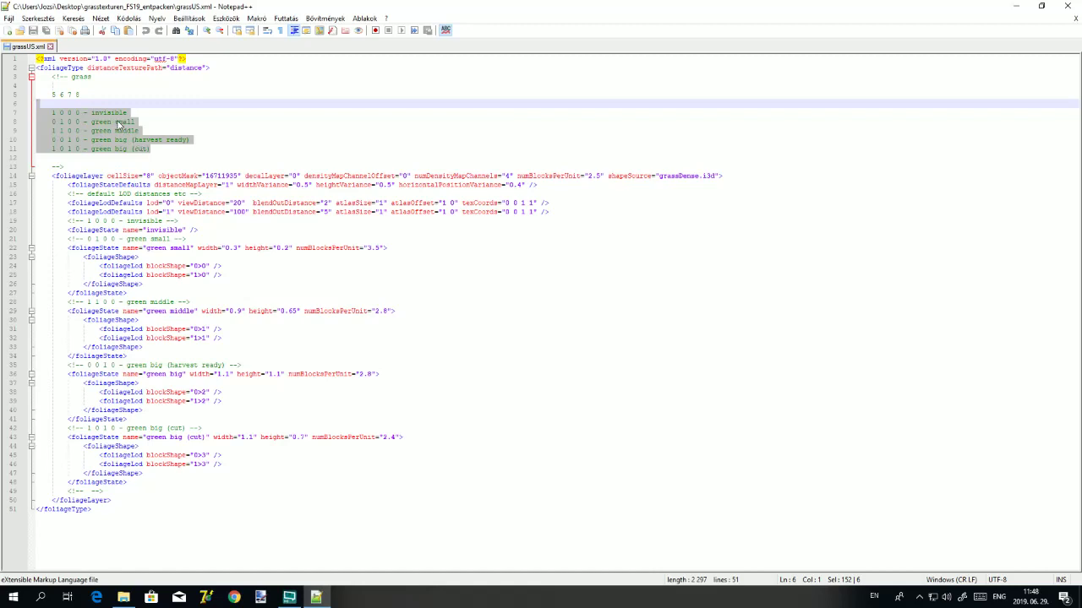
click(118, 123)
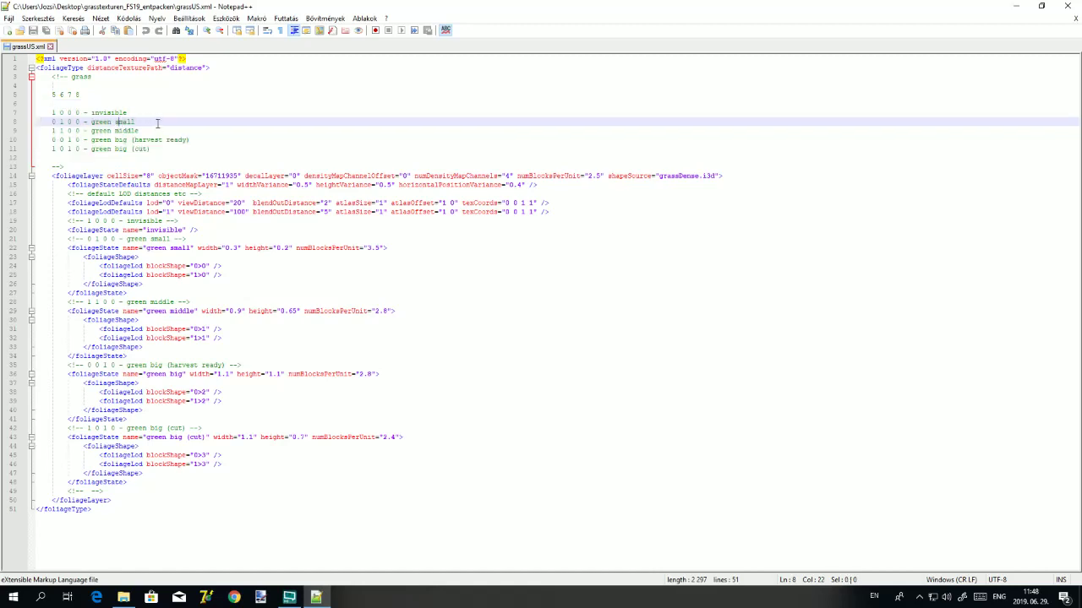
- Review the remaining commented grass states and the foliageLayer line in grassUS.xml, and close the file and Notepad++
click(143, 131)
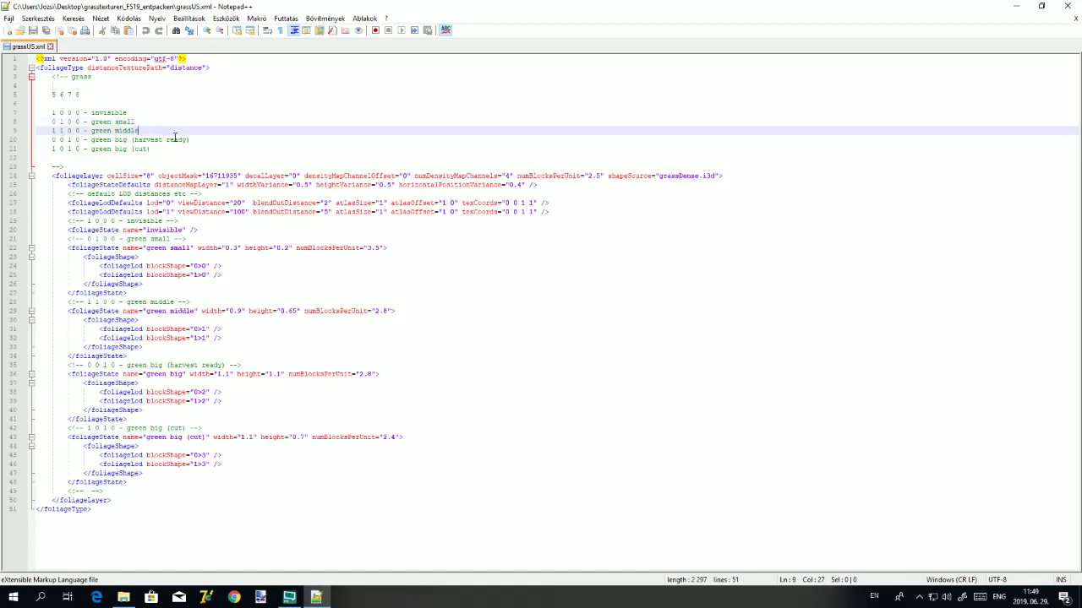
click(196, 140)
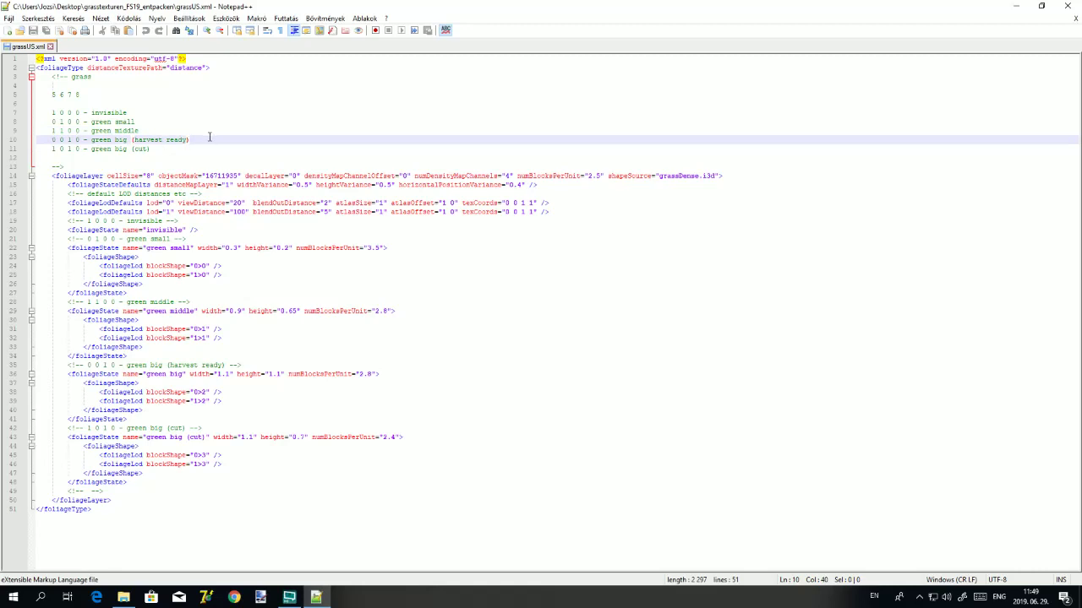
click(153, 149)
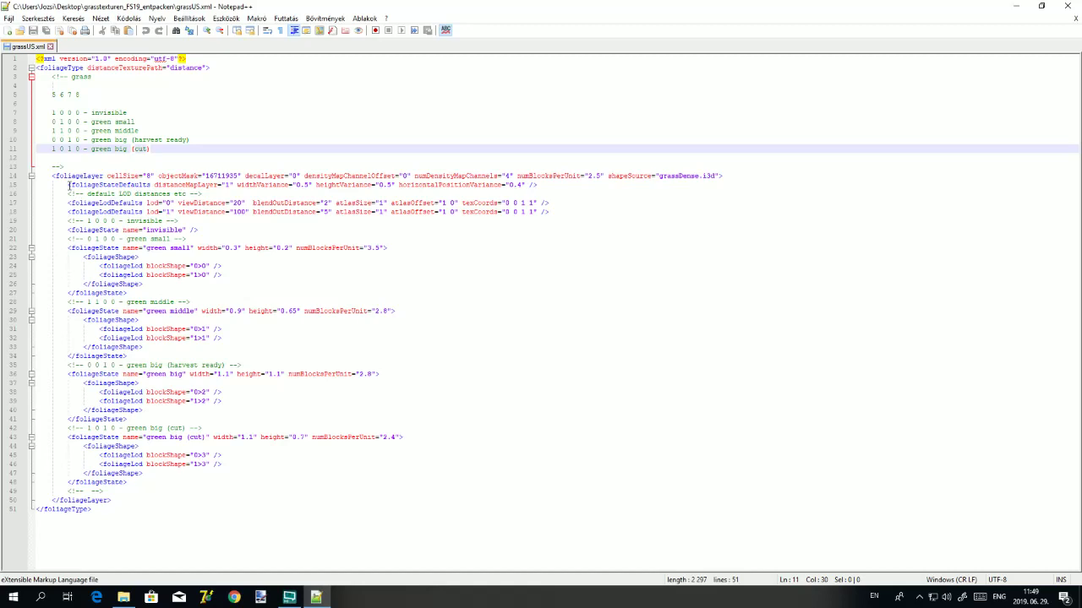
drag(103, 175, 64, 176)
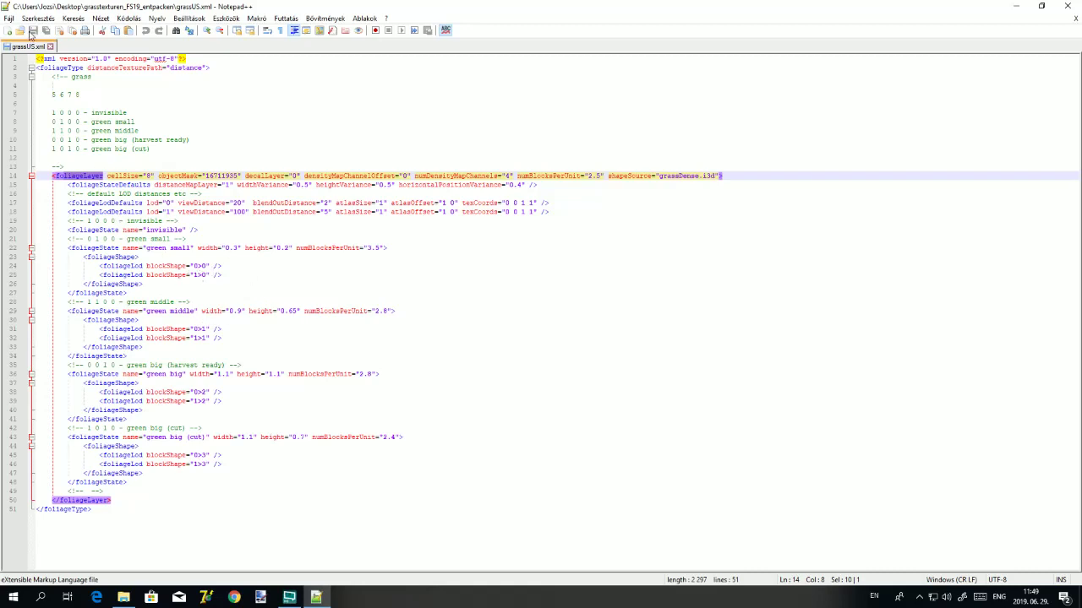
click(50, 45)
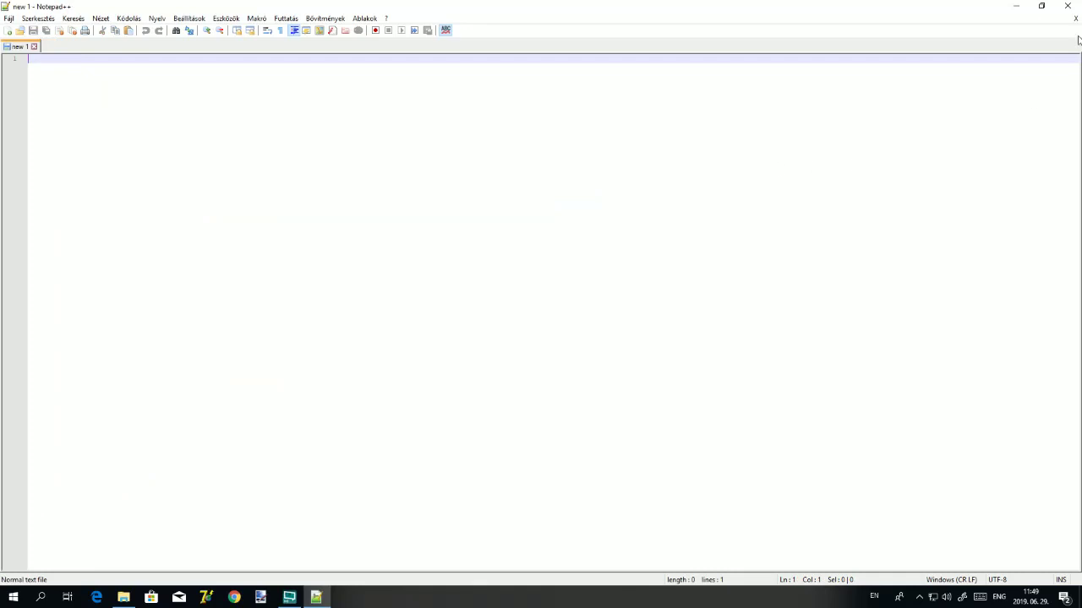
click(1067, 6)
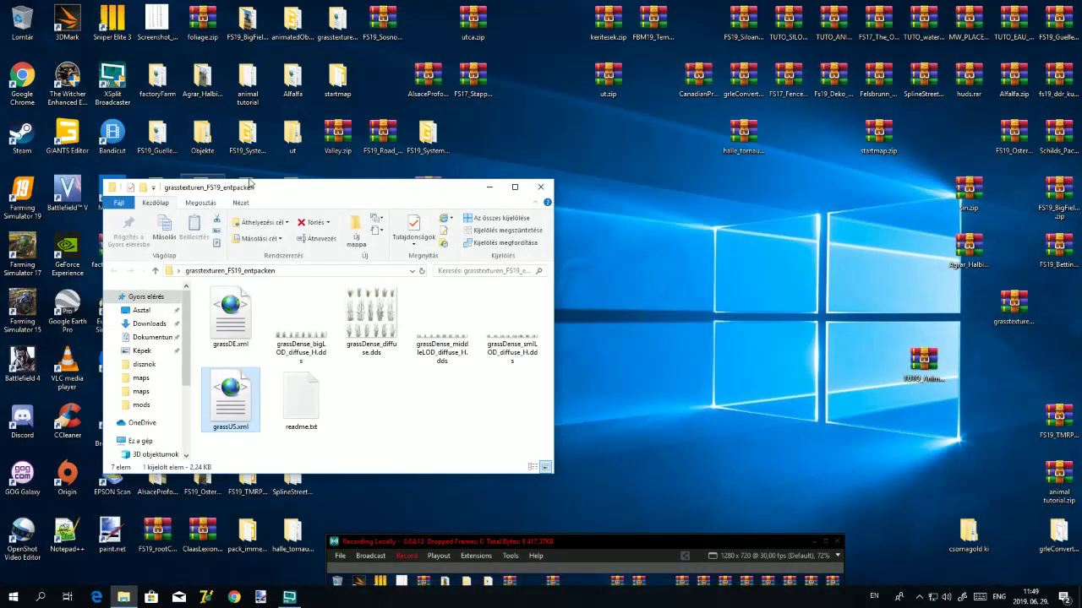
- Move the grasstexturen_FS19_entpacken window aside, highlight its grassDense texture files for inspection and clear the selection
drag(349, 193, 873, 143)
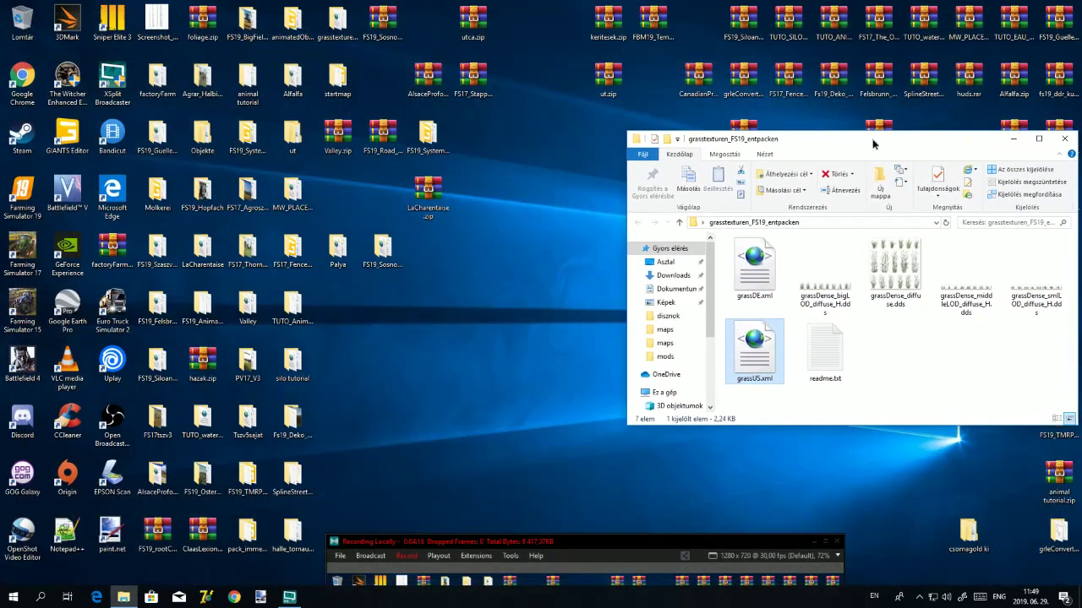
click(786, 405)
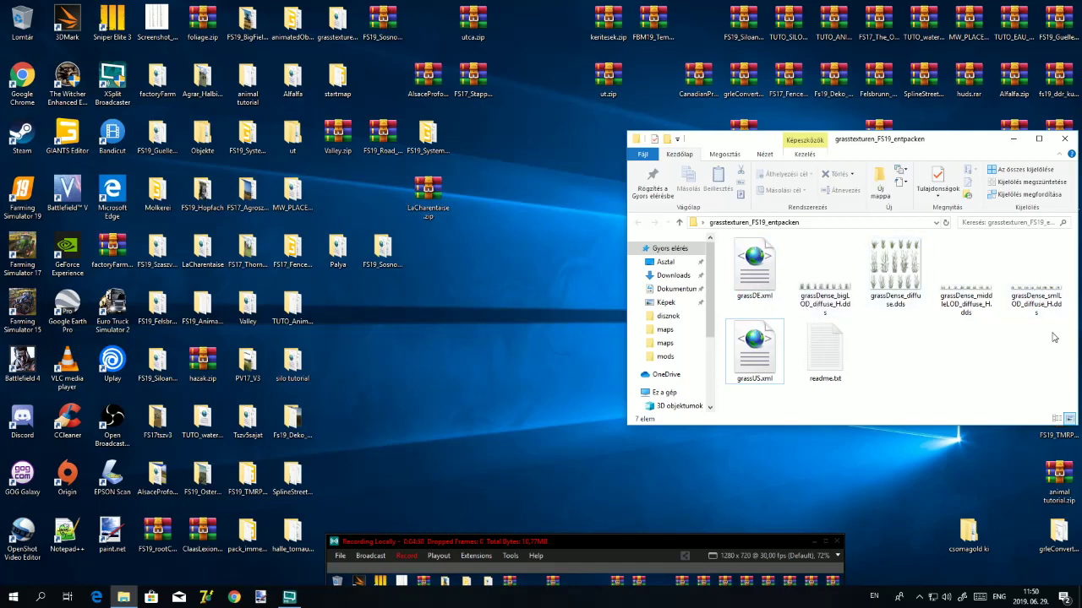
drag(1049, 322, 830, 262)
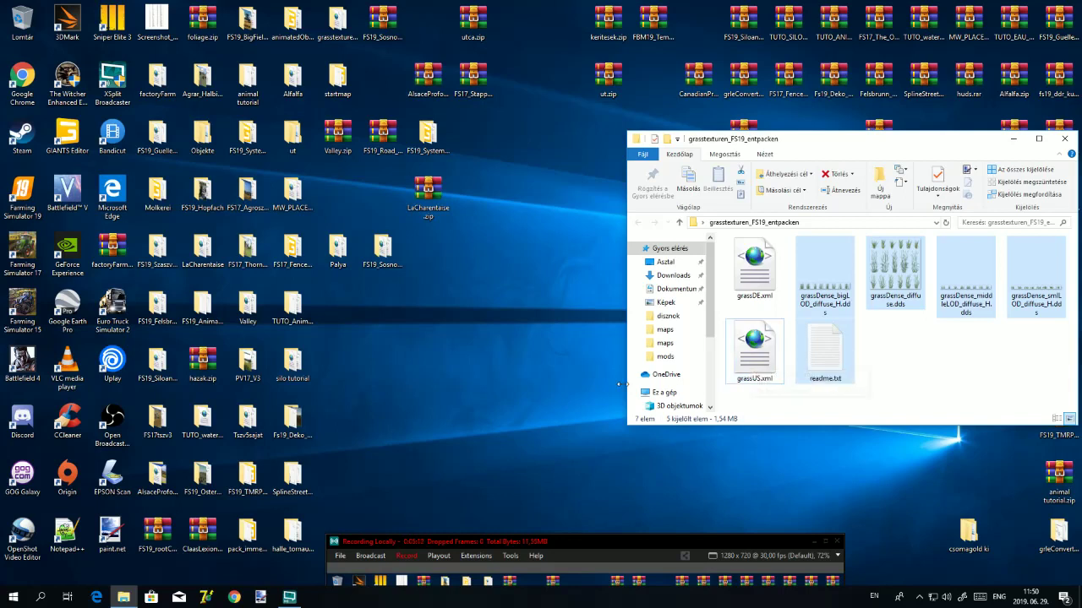
click(902, 396)
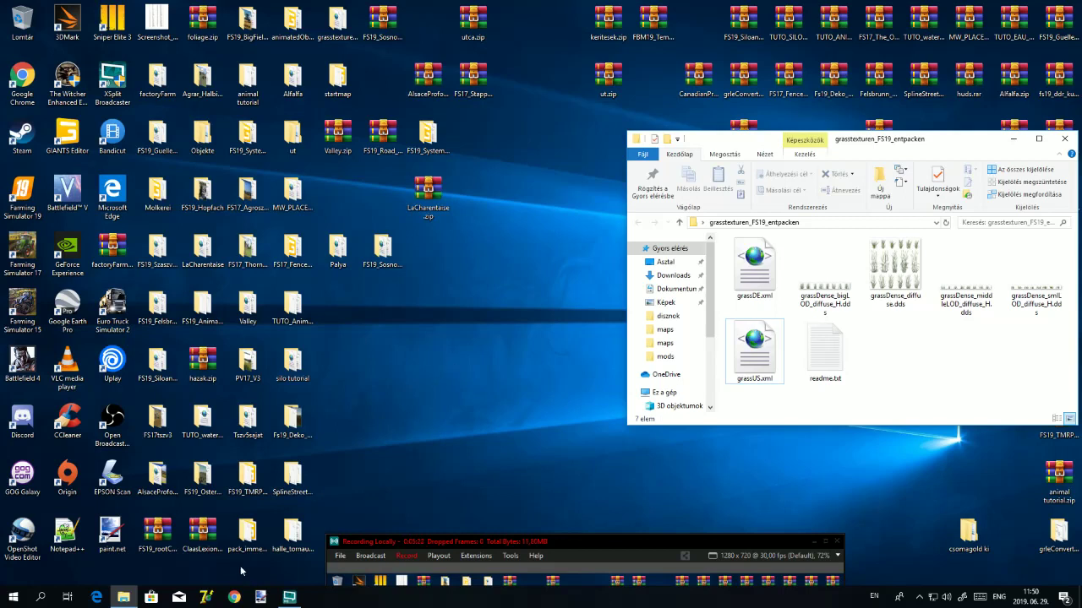
- Open a second folder window from the desktop's SplineStreetConstructor folder, place it beside the grass texture window and switch it to Helyi lemez (C:)
double_click(295, 479)
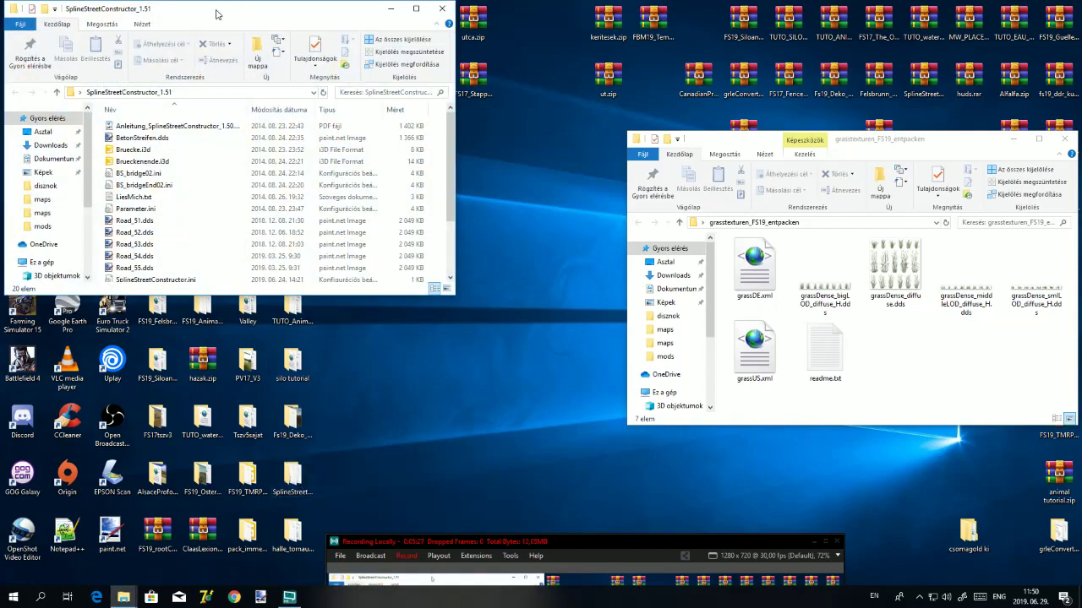
drag(210, 12, 361, 147)
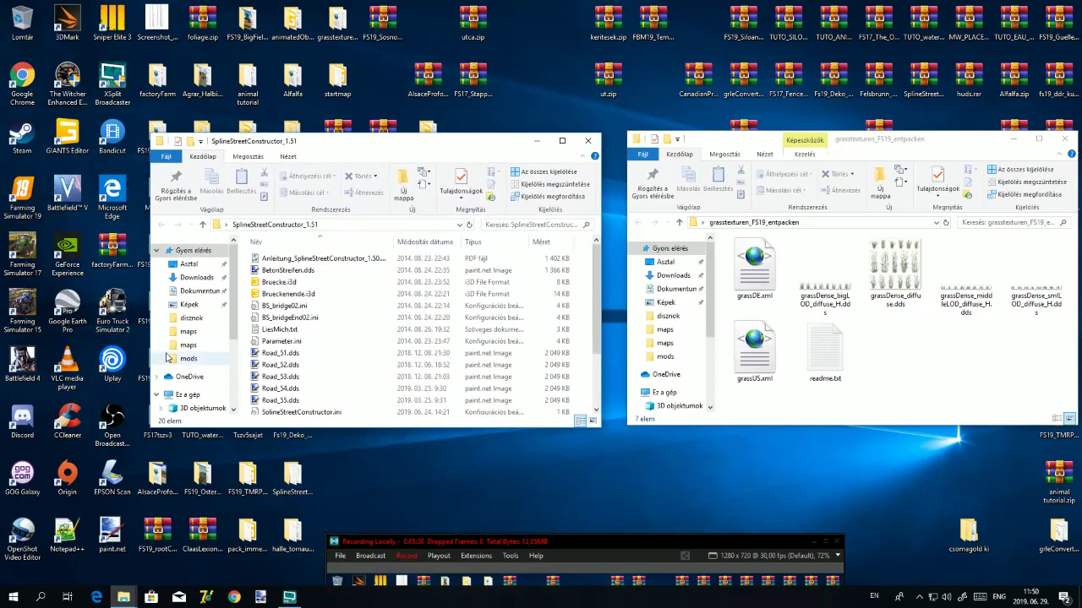
scroll(169, 359, down, 1)
double_click(193, 345)
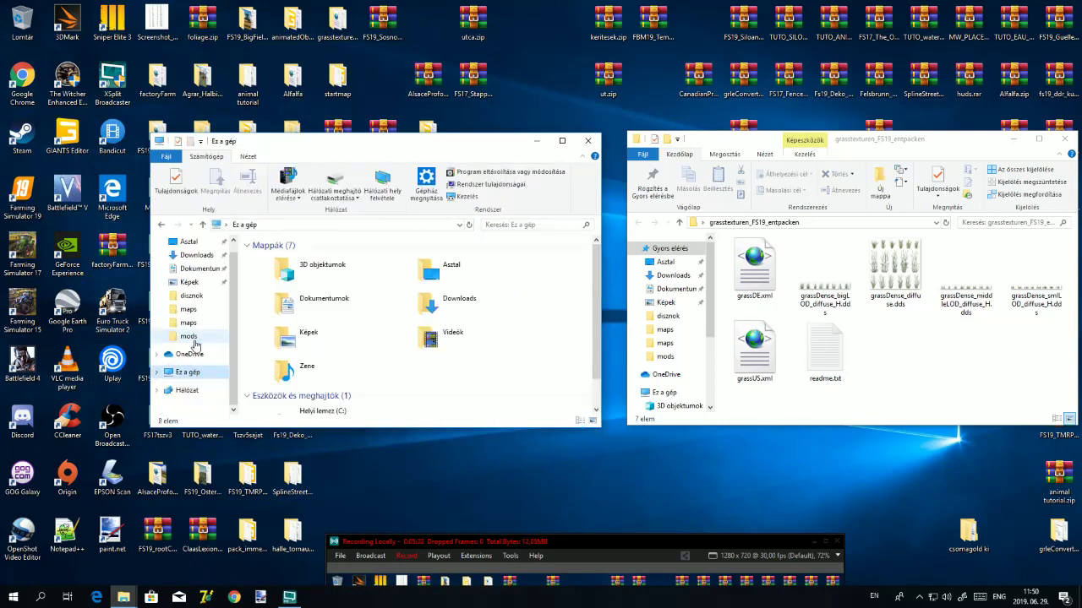
right_click(194, 342)
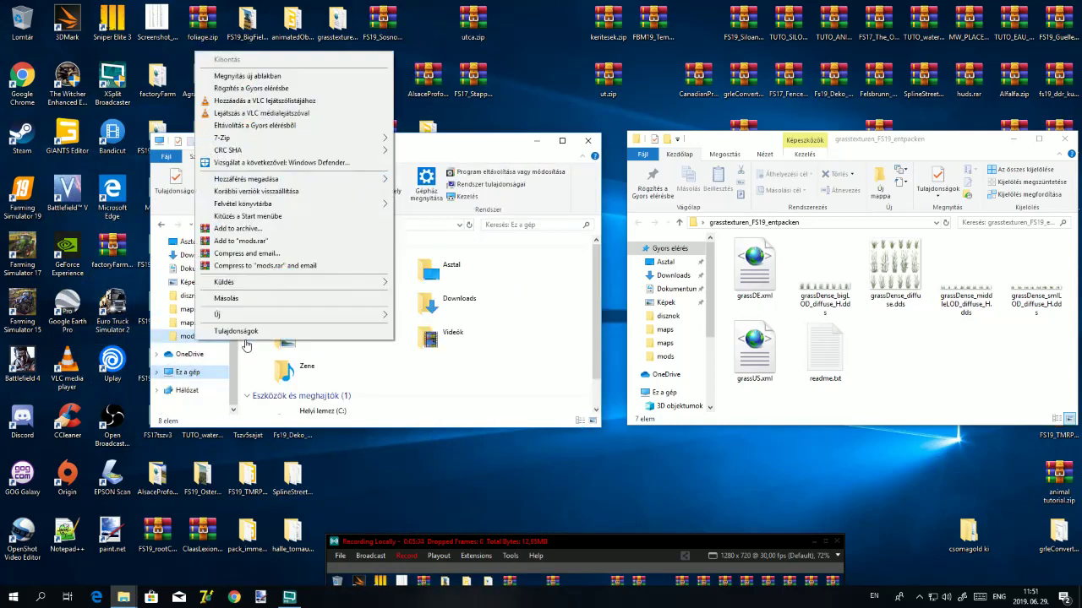
click(500, 347)
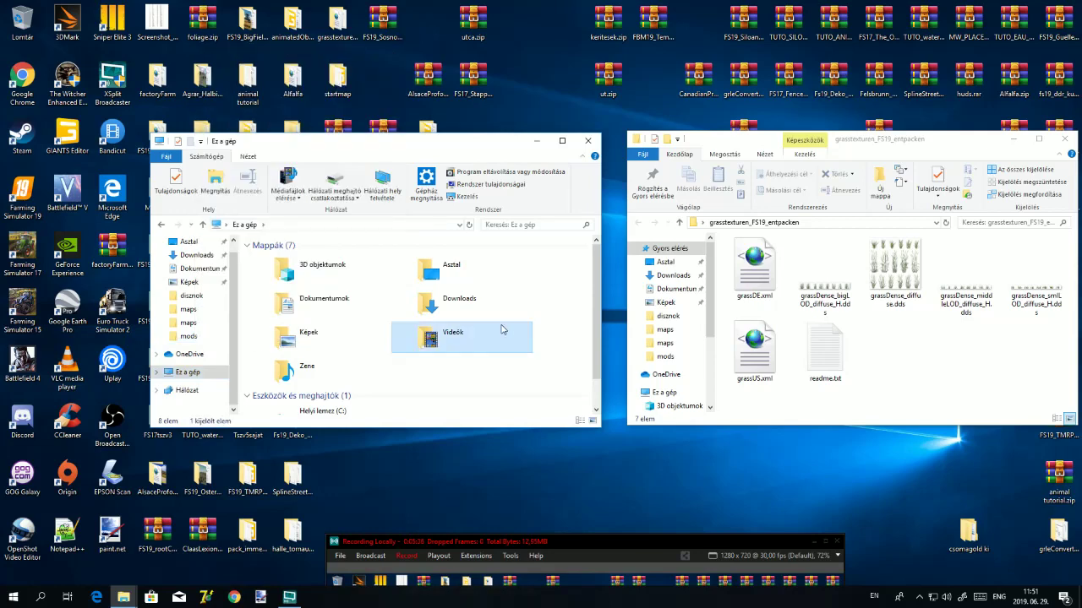
click(545, 338)
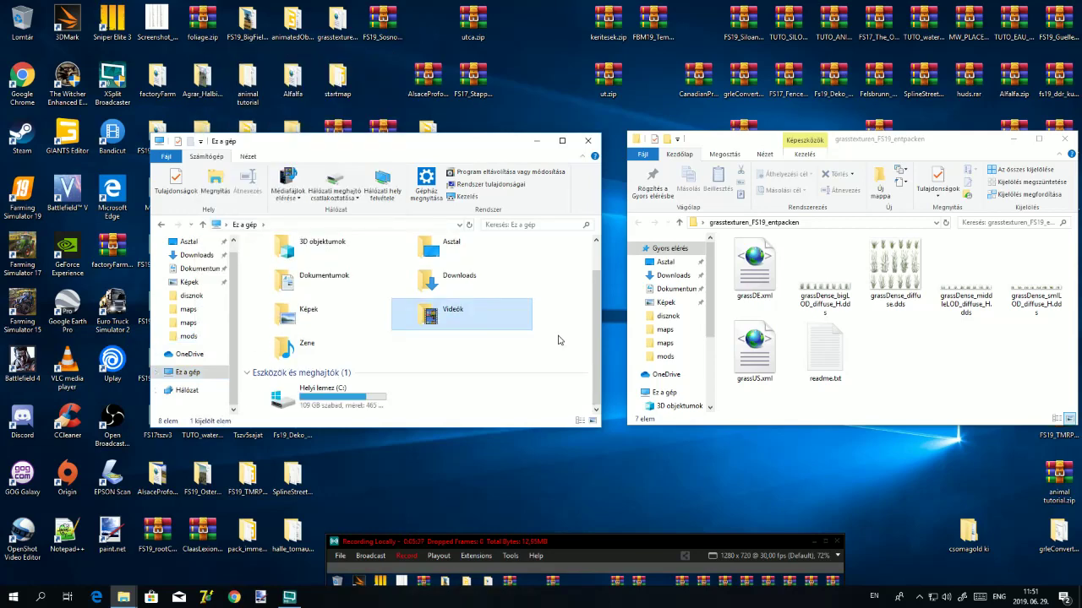
double_click(355, 397)
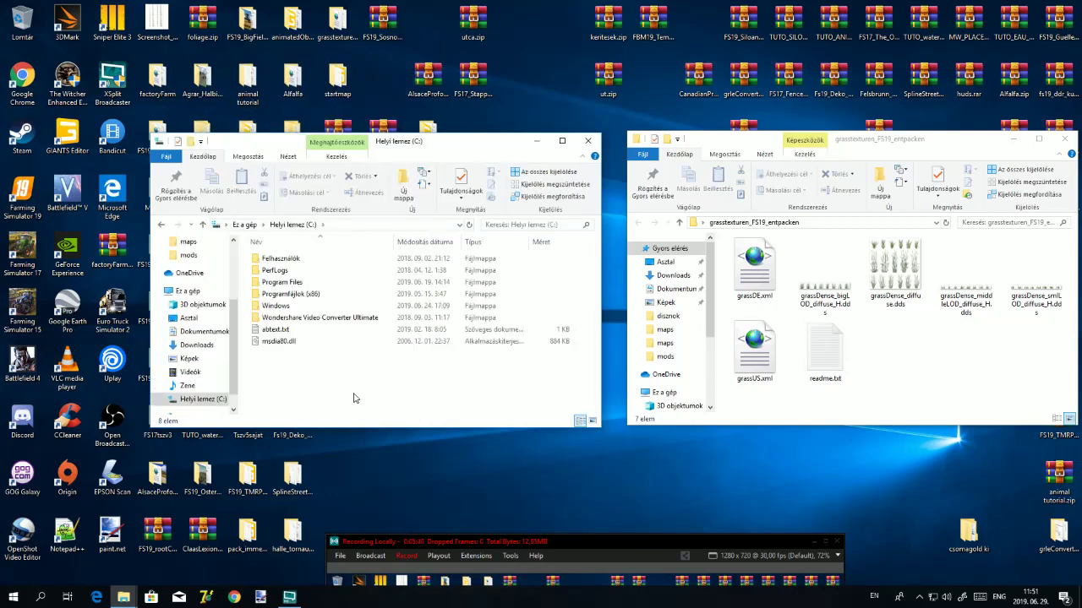
- Browse from the C: drive to the Programfájlok (x86)\Steam\steamapps\common folder
double_click(304, 295)
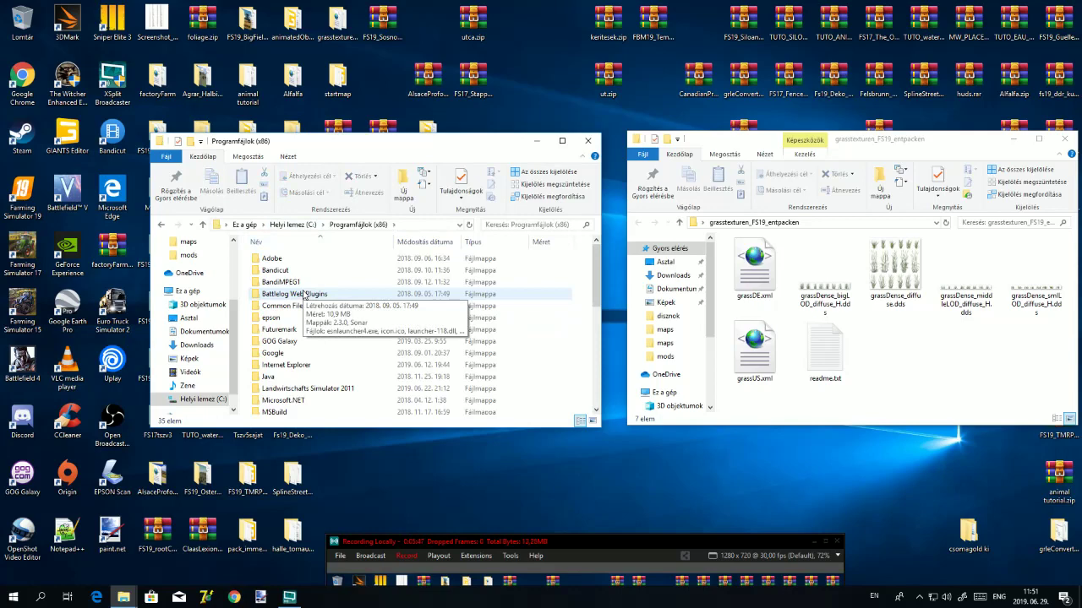
scroll(304, 295, down, 1)
scroll(304, 295, down, 3)
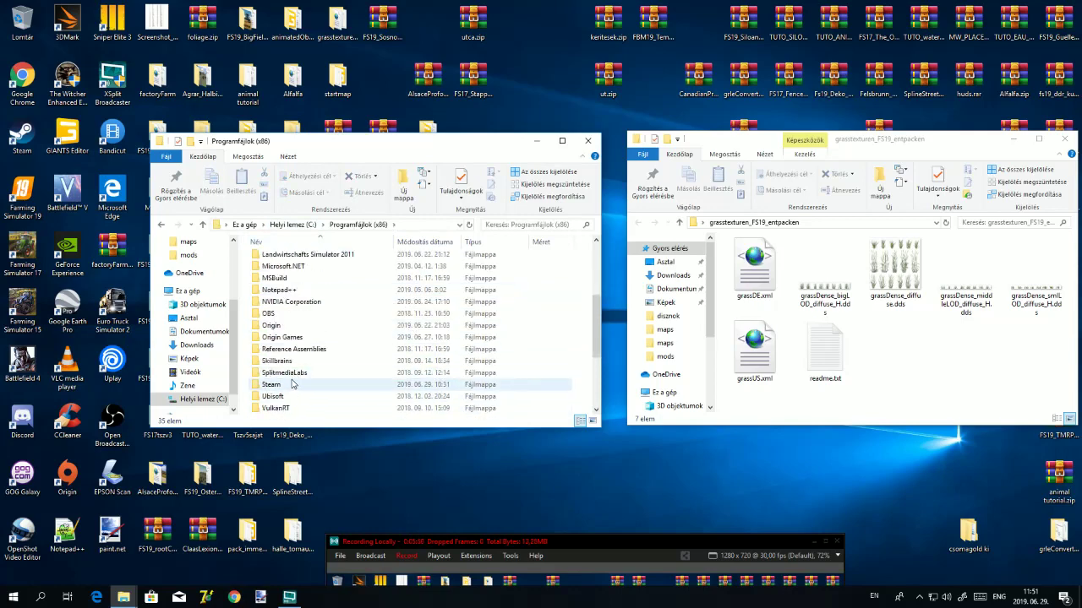
double_click(290, 384)
scroll(291, 382, down, 3)
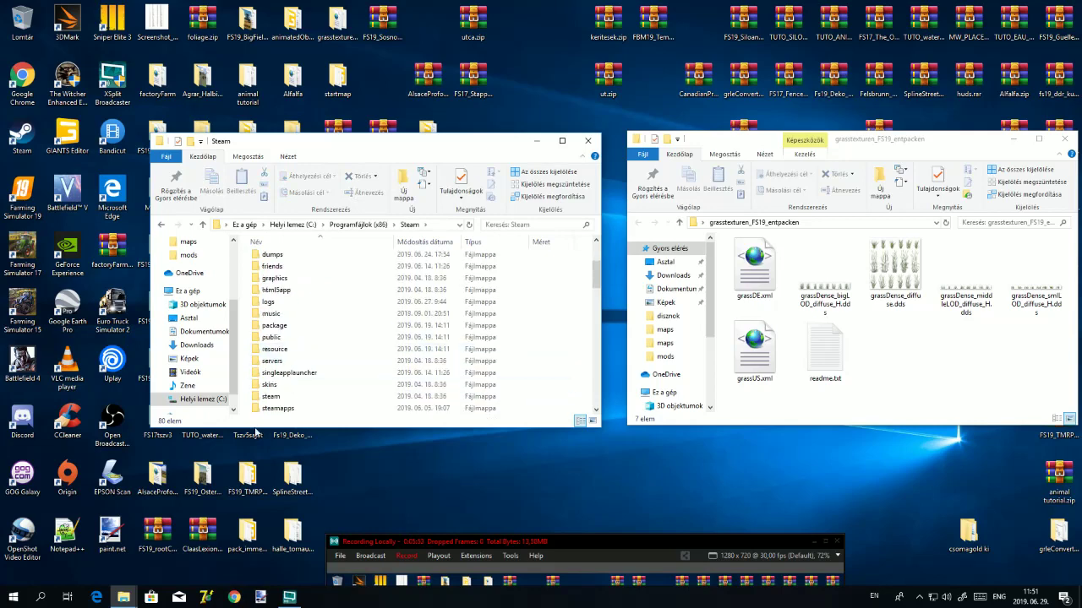
scroll(292, 371, down, 2)
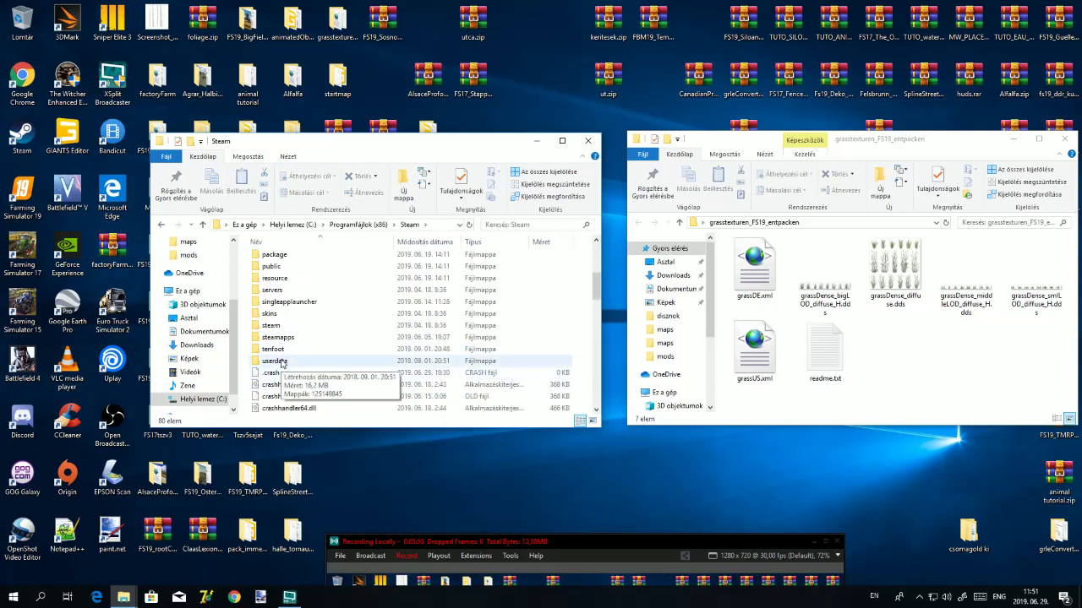
double_click(290, 338)
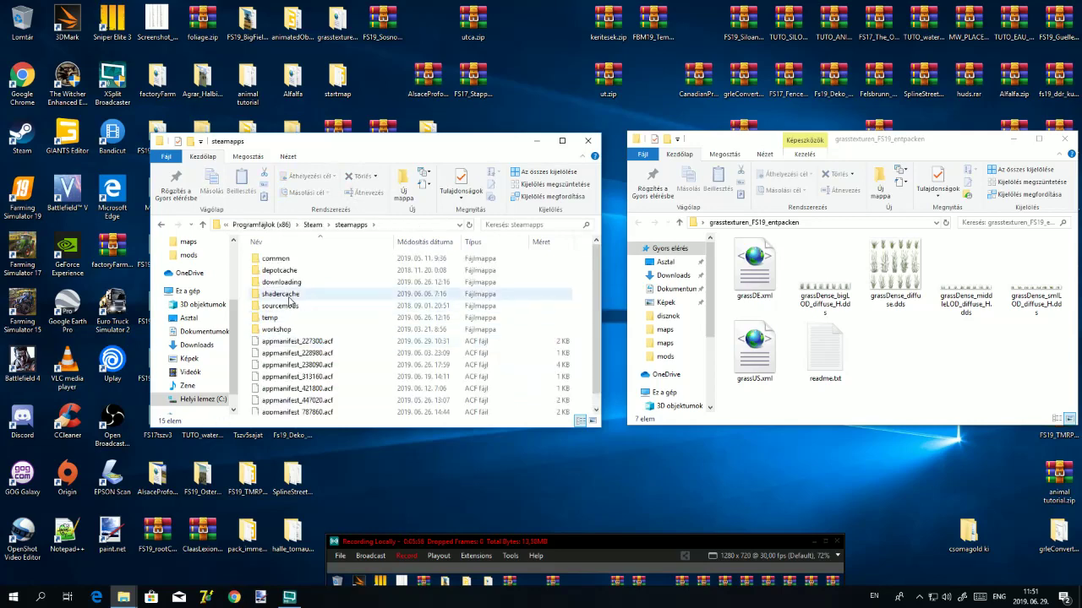
double_click(297, 257)
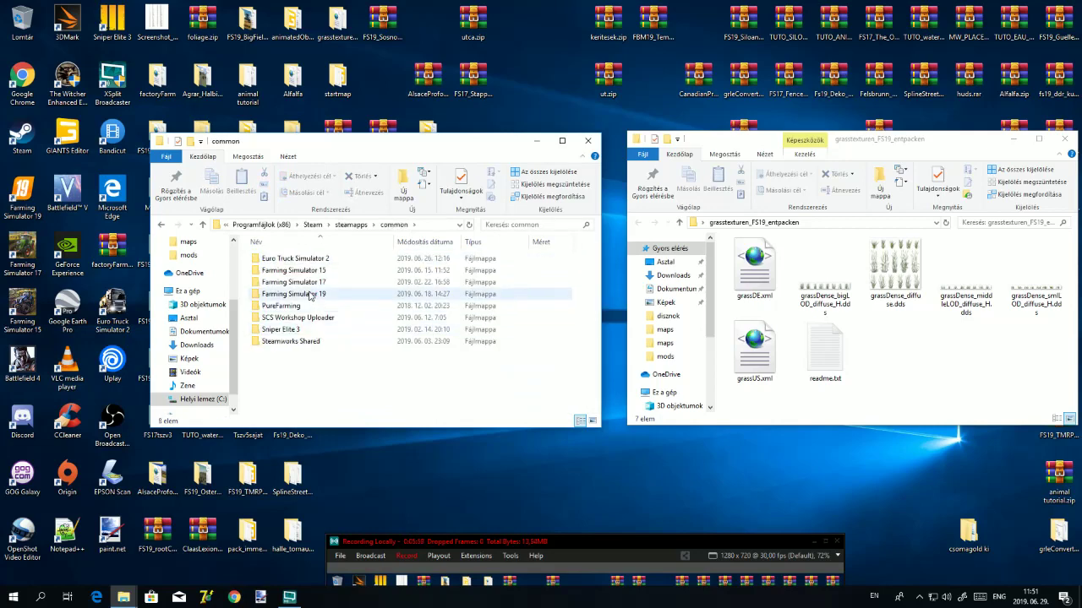
- Open the Farming Simulator 19\data\foliage folder and look through its crop, foliage.i3d and forestBush files
double_click(310, 294)
double_click(300, 259)
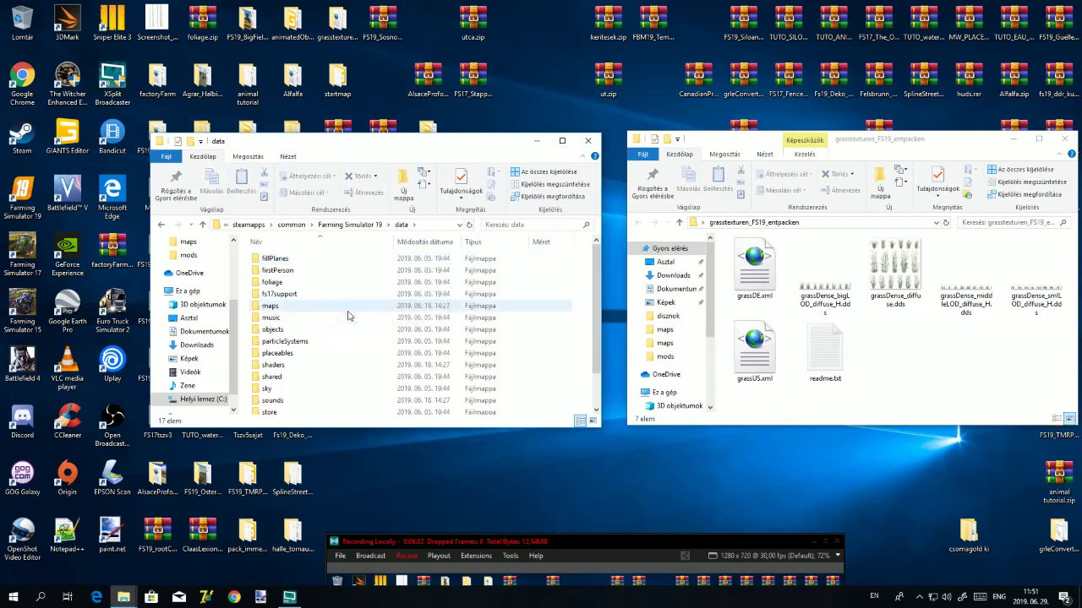
click(306, 284)
double_click(307, 284)
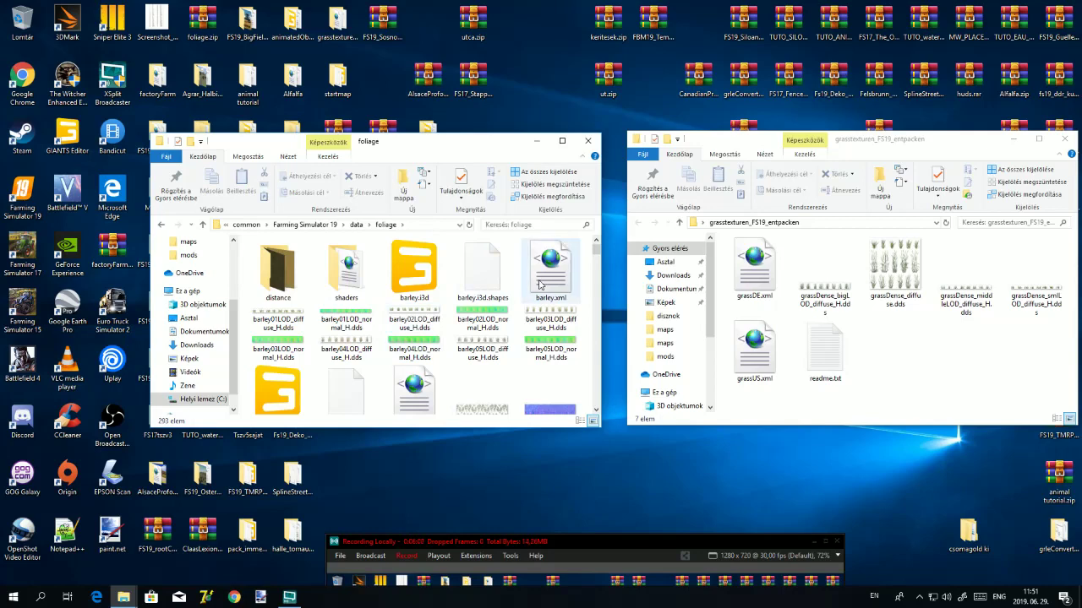
scroll(539, 284, down, 5)
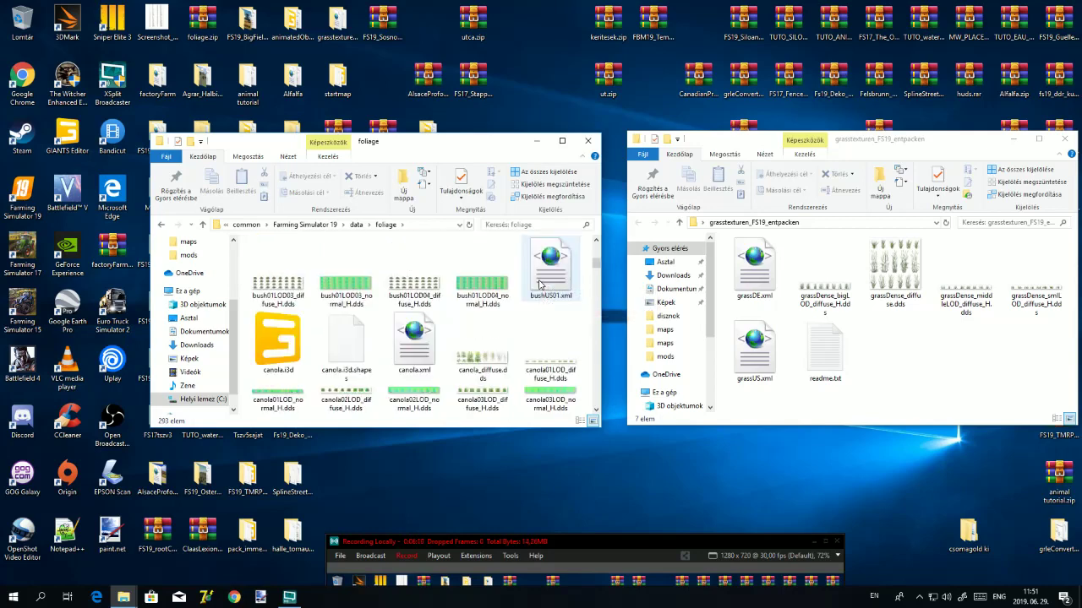
scroll(539, 284, down, 4)
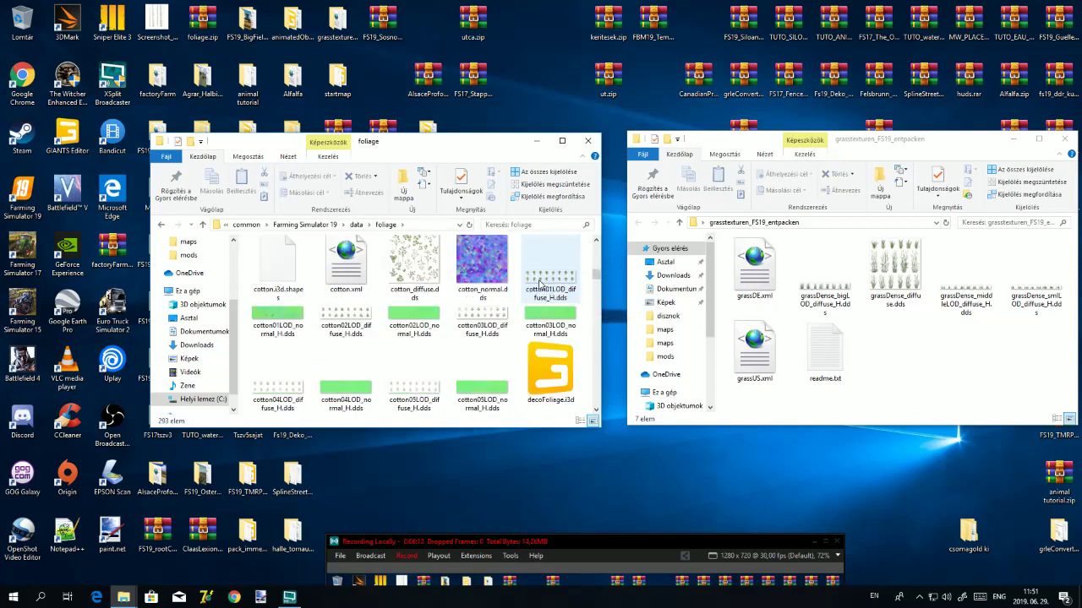
scroll(460, 347, down, 1)
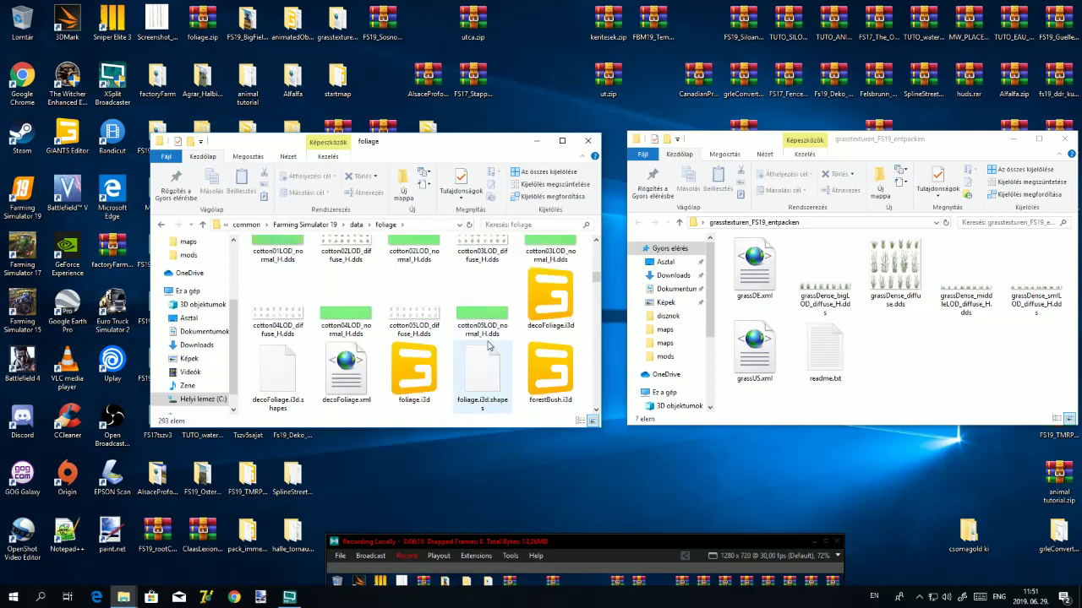
scroll(439, 352, down, 2)
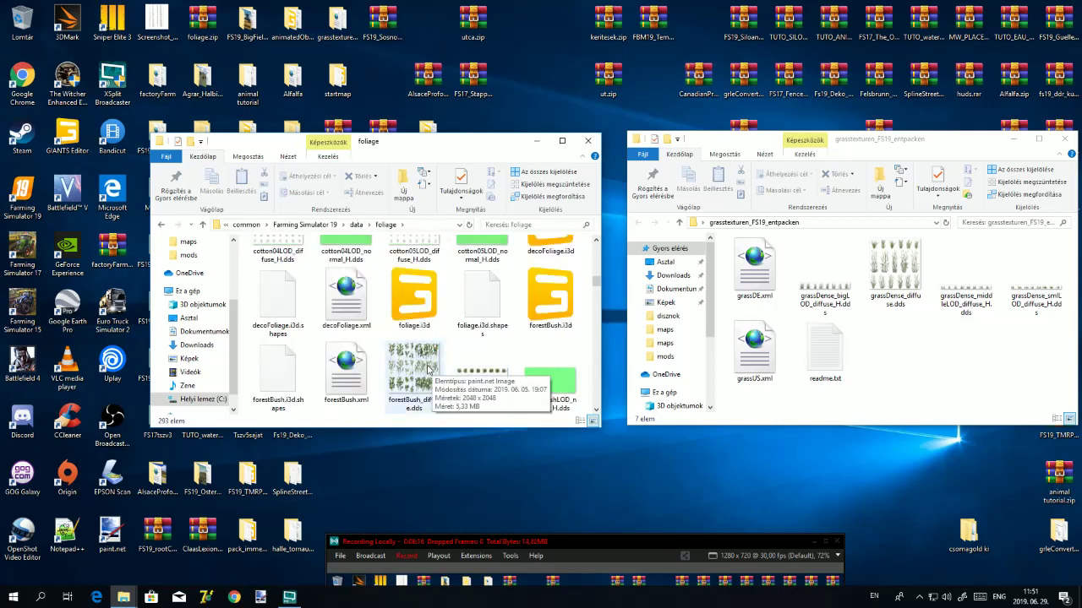
scroll(428, 369, up, 1)
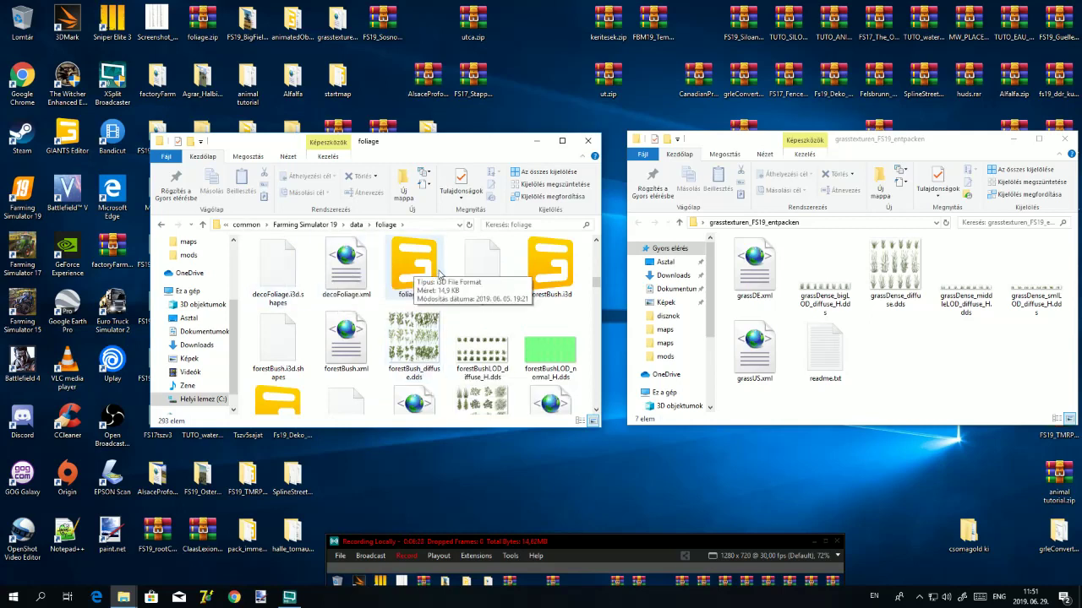
- Return to the game's data folder, open placeables\mapDE and look through its subfolders
click(202, 225)
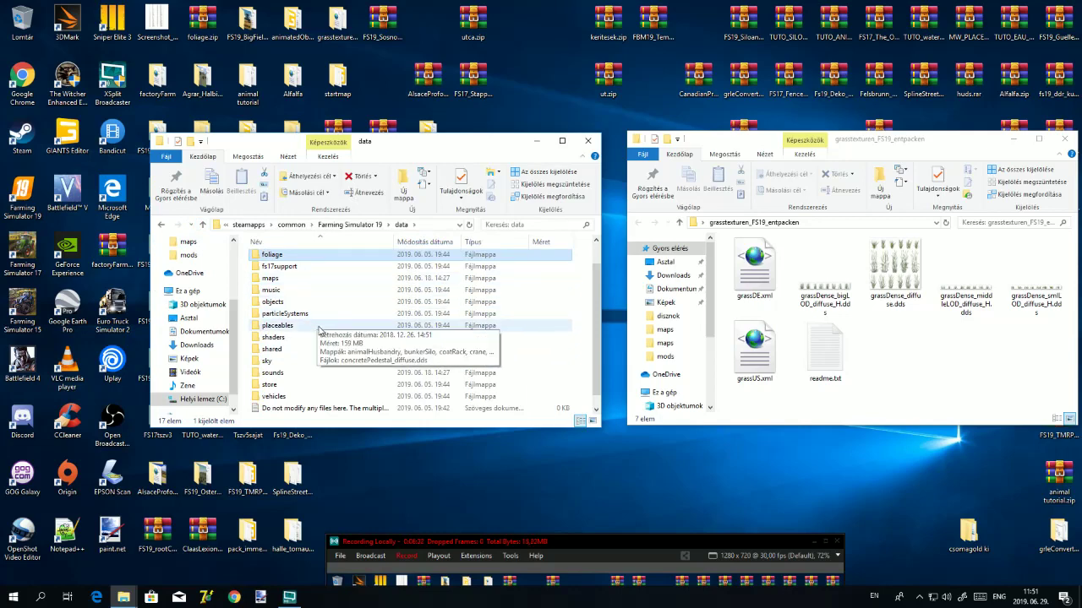
double_click(314, 325)
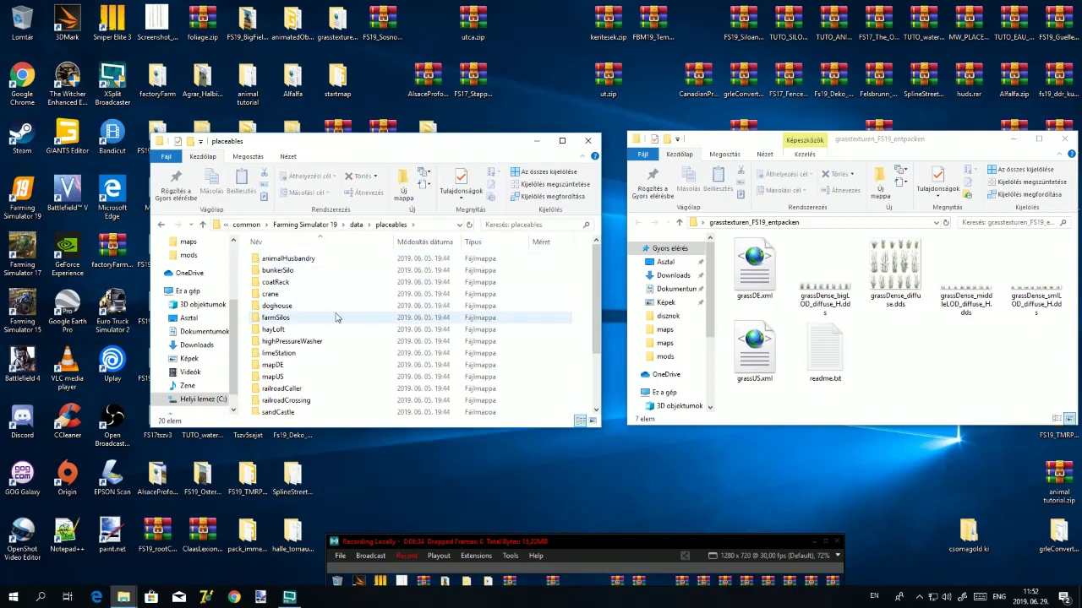
double_click(320, 365)
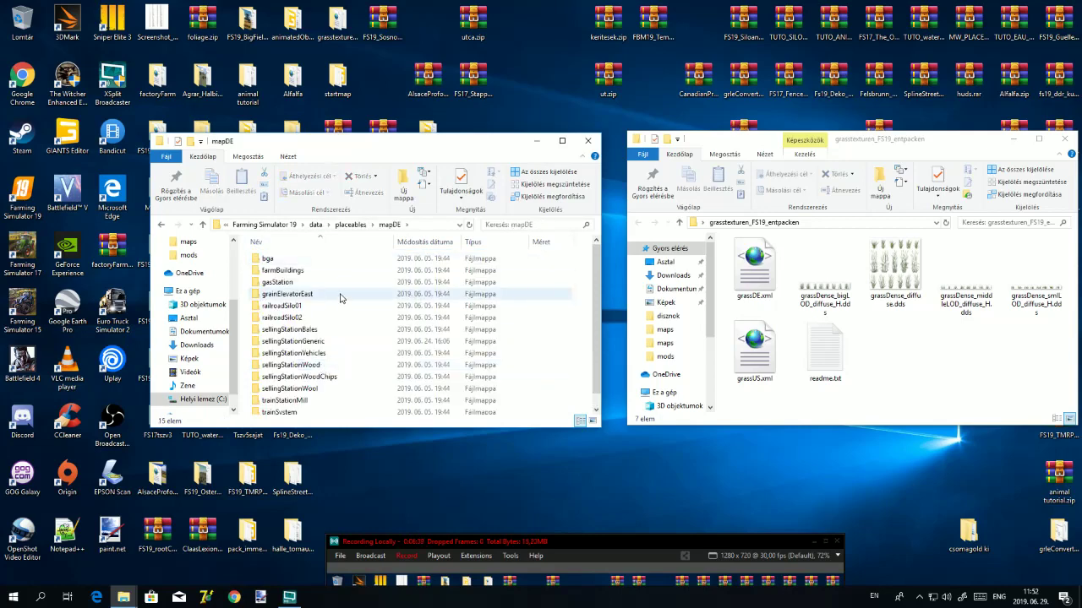
scroll(340, 297, down, 1)
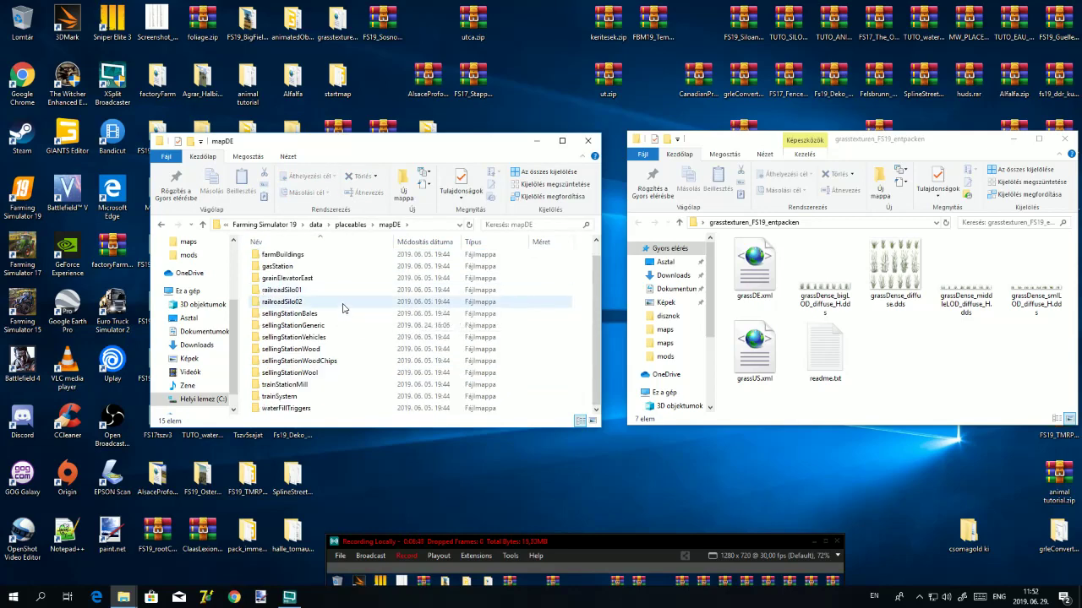
scroll(344, 386, up, 1)
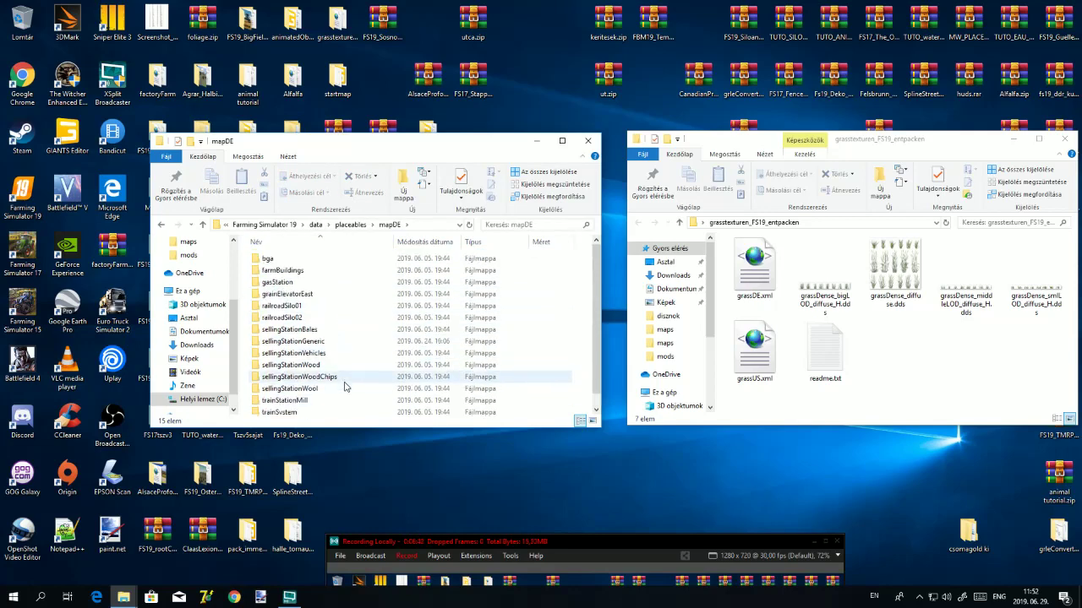
- Return from the mapDE folder to the game's data folder and open its foliage subfolder
click(204, 223)
click(204, 223)
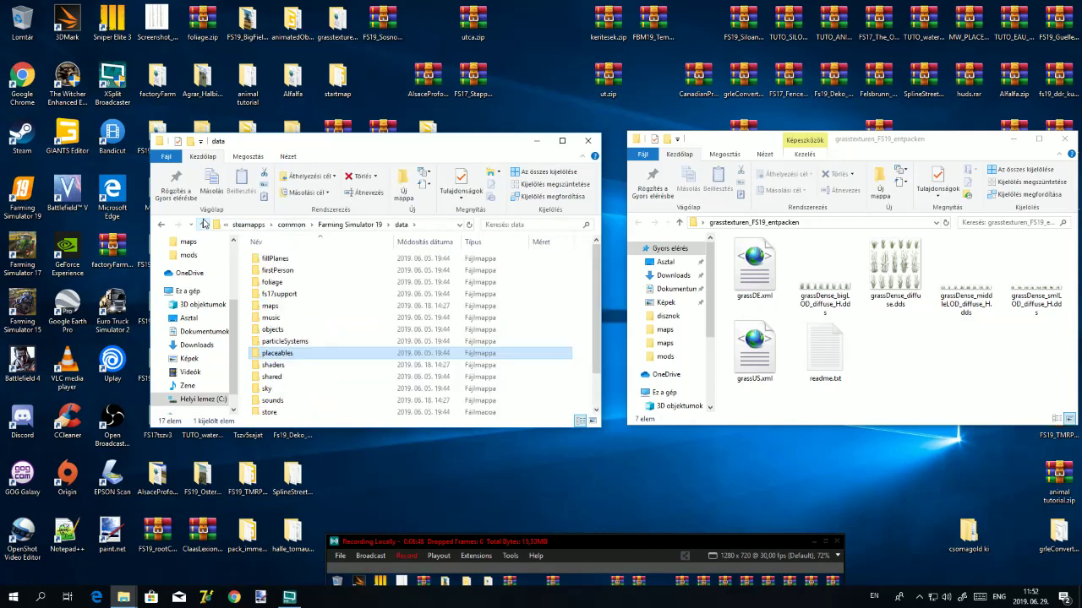
double_click(294, 289)
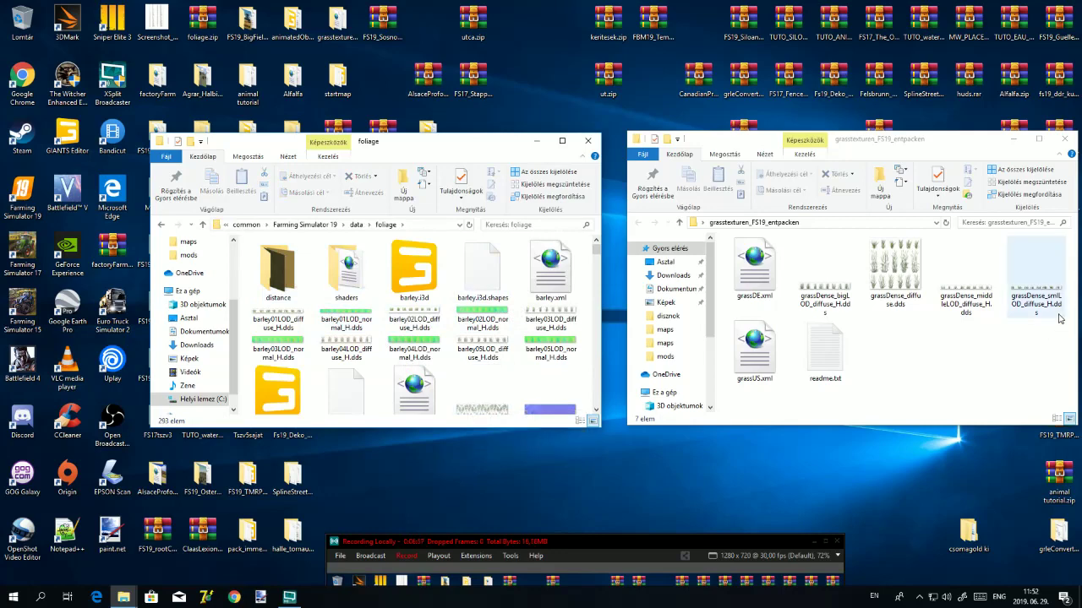
- Copy grassDE.xml and the four grassDense .dds textures into the game's foliage folder, overwriting the existing files, and close both folder windows
drag(1069, 279, 754, 256)
right_click(754, 256)
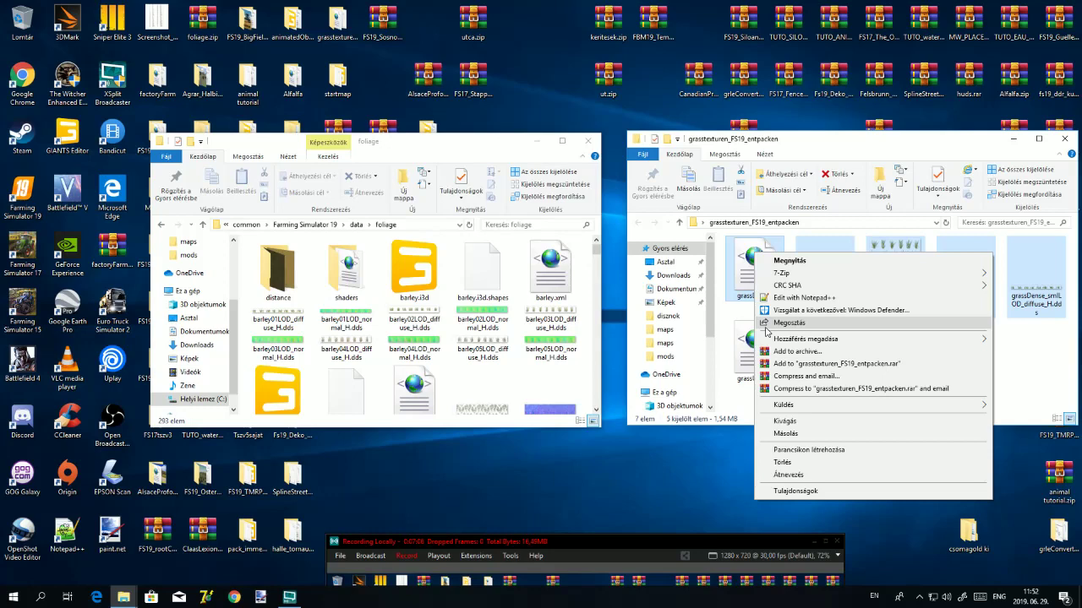
click(814, 434)
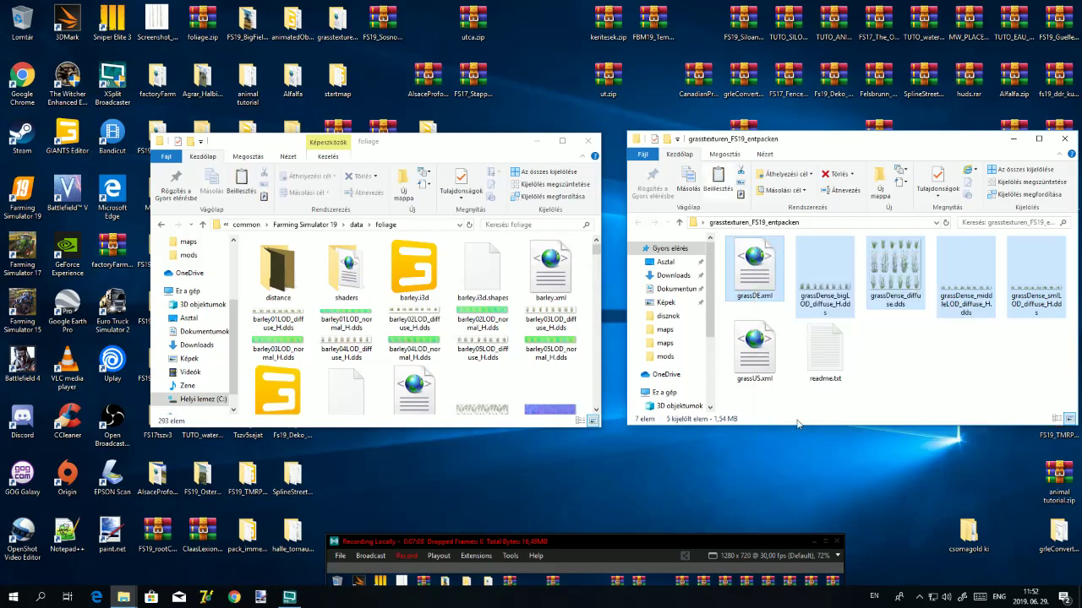
right_click(587, 289)
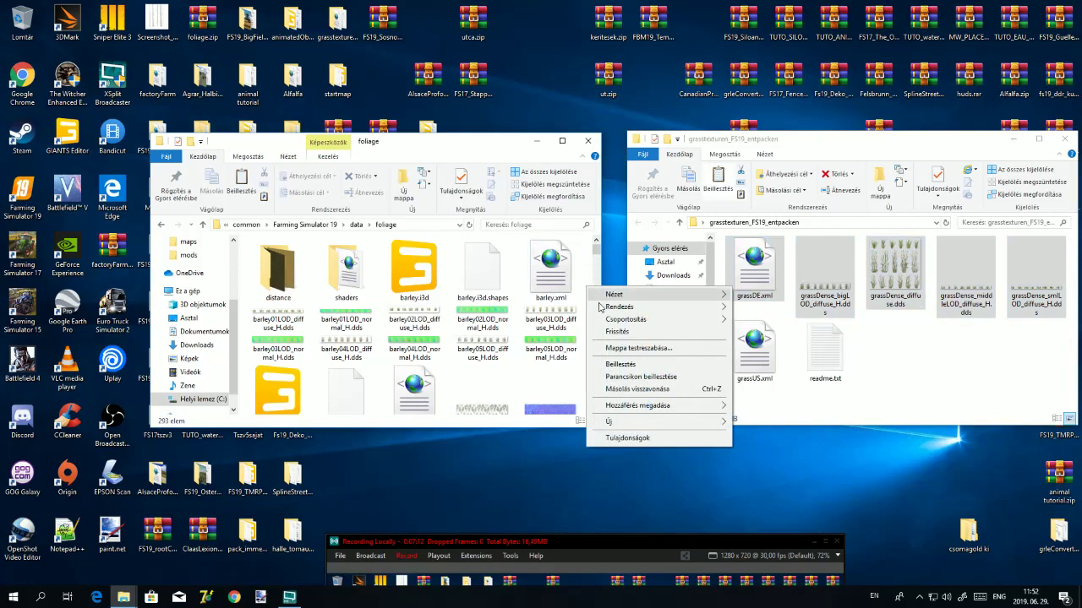
click(627, 365)
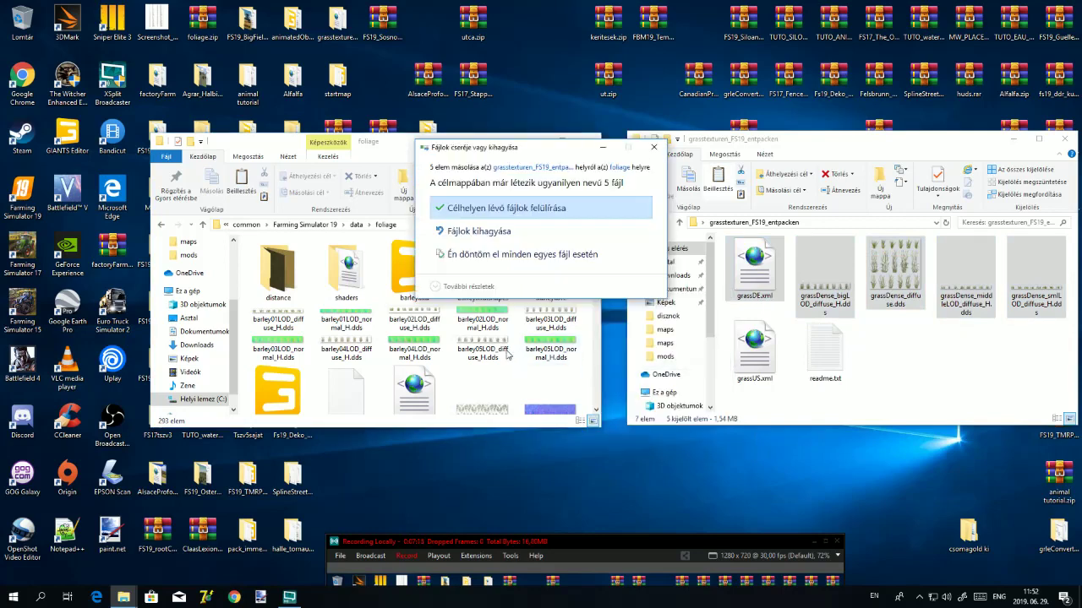
click(485, 211)
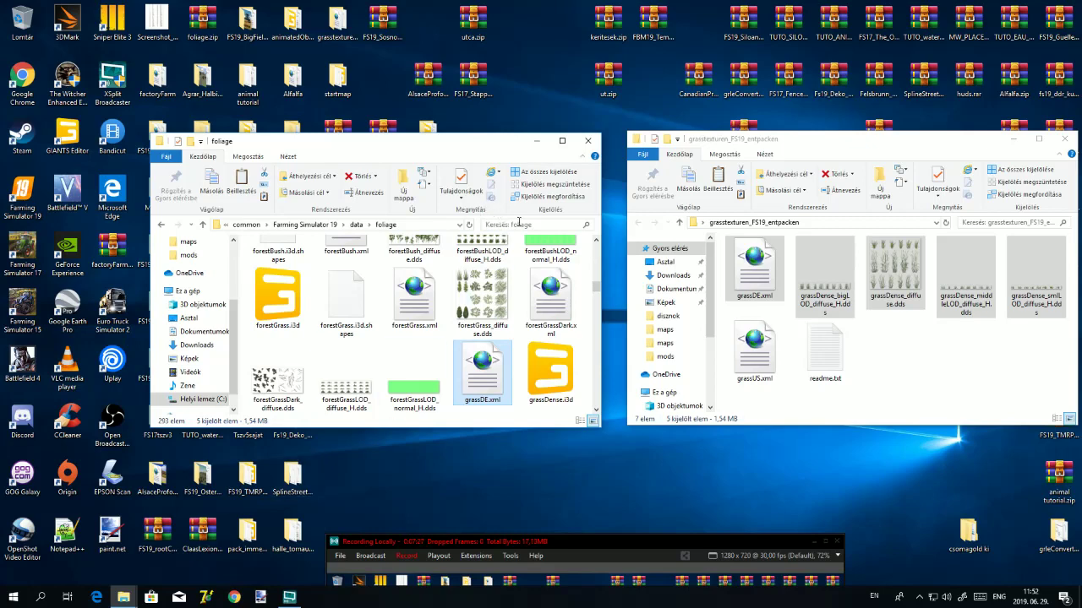
click(587, 141)
click(1065, 138)
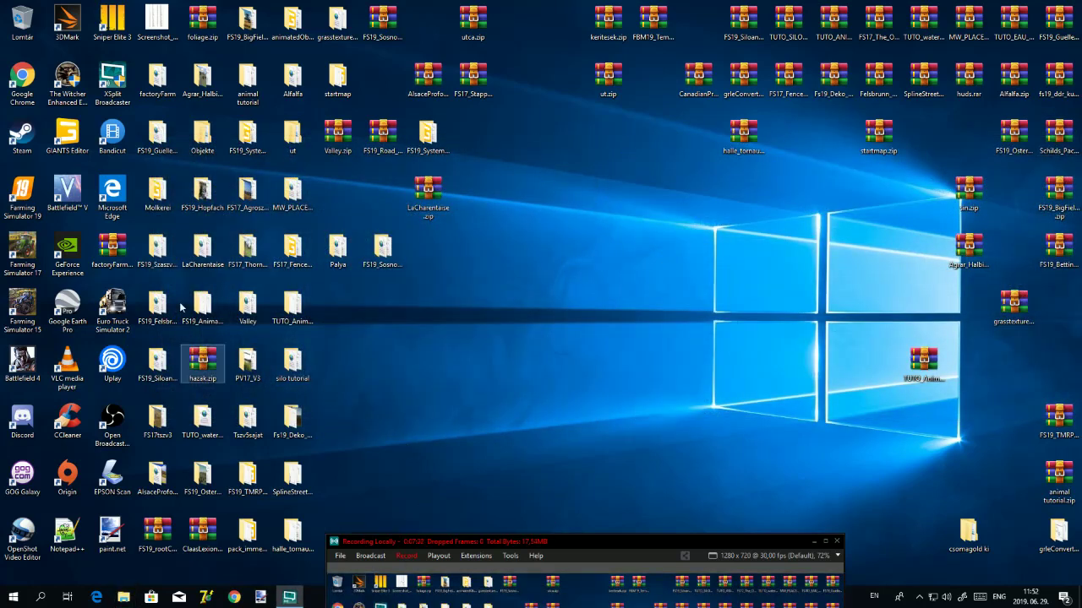
- Open map.i3d from the desktop's FS19_SzaszvarAgrokft\maps folder in GIANTS Editor version 8.1.0
double_click(158, 246)
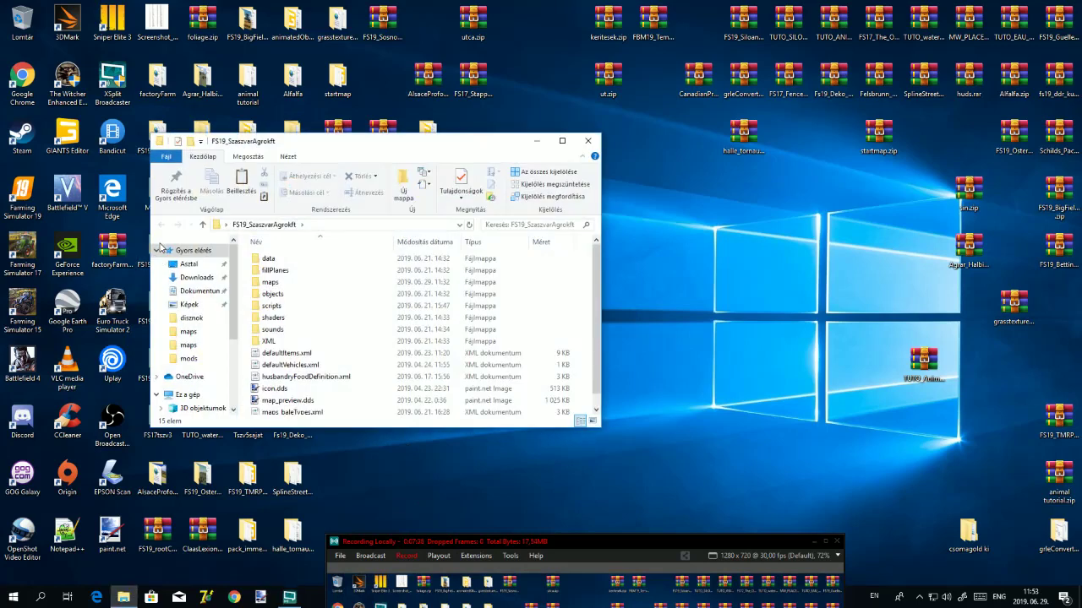
click(289, 284)
double_click(289, 287)
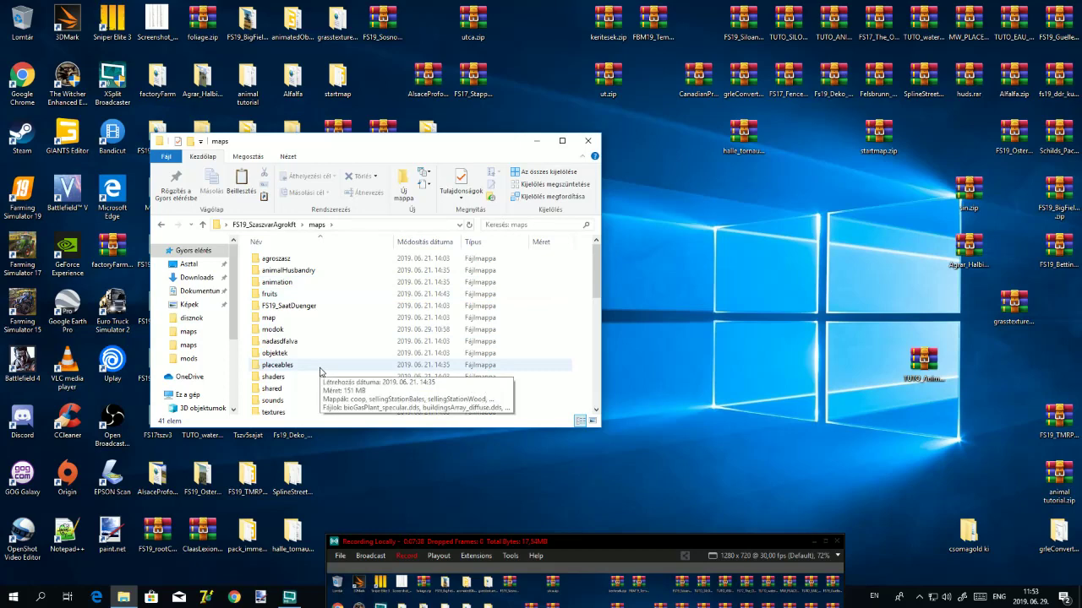
scroll(319, 368, down, 2)
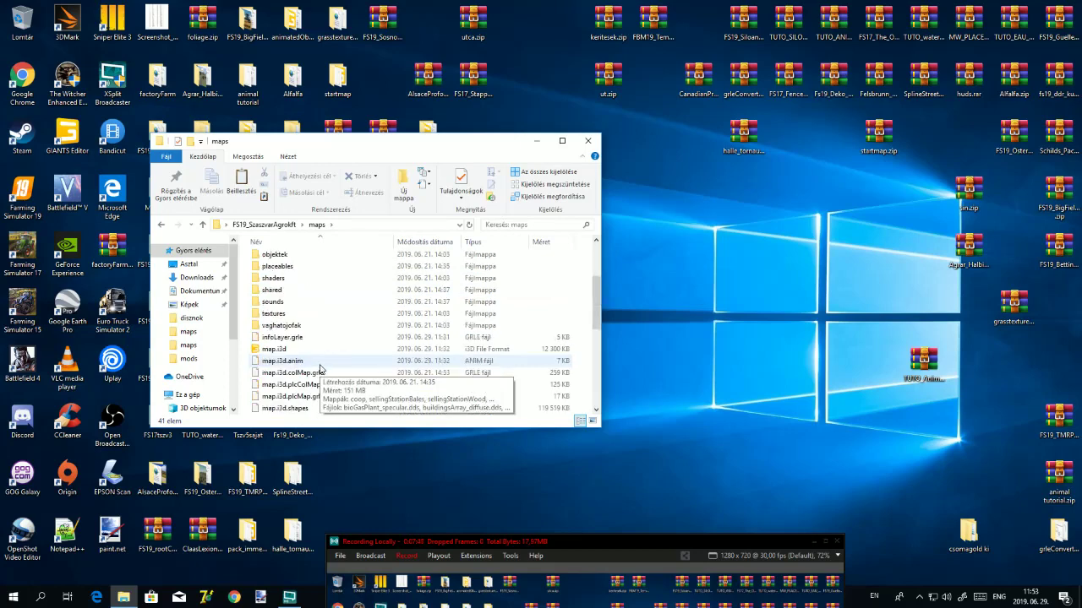
double_click(299, 352)
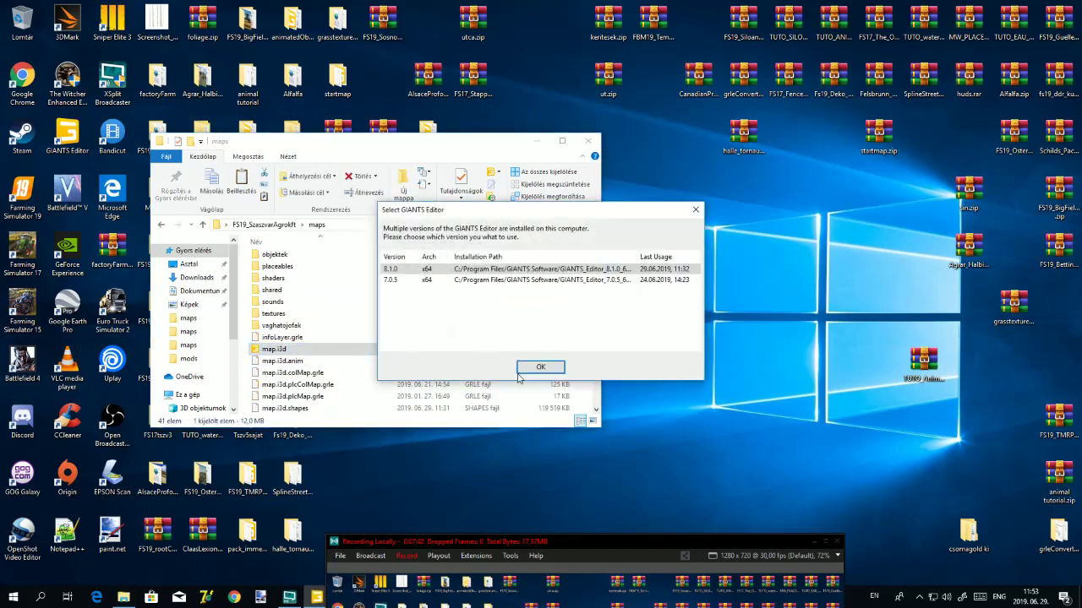
click(541, 367)
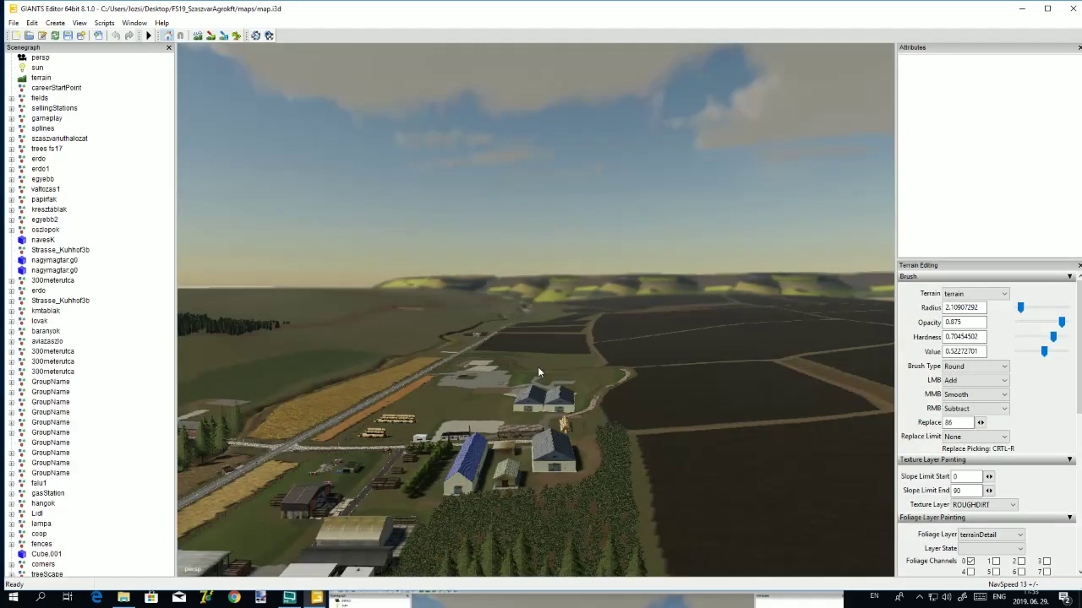
- Find a bare ploughed field on the map and set foliage painting to the grass layer with the green small state
drag(728, 471, 681, 483)
drag(502, 473, 545, 507)
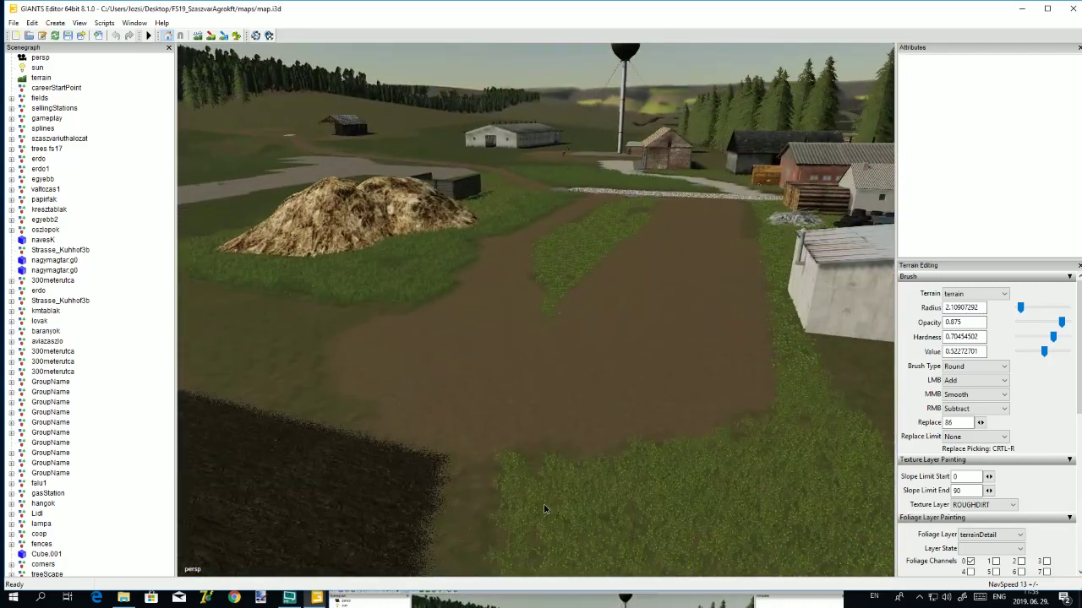
scroll(545, 509, up, 5)
drag(544, 508, 329, 507)
drag(581, 419, 707, 387)
scroll(449, 377, up, 3)
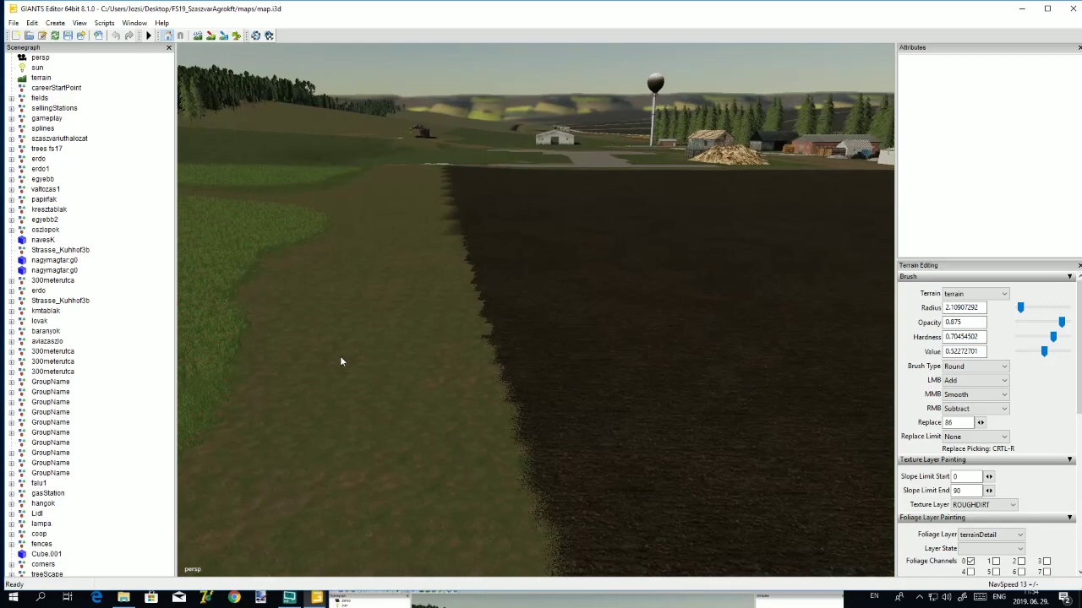
drag(350, 355, 461, 403)
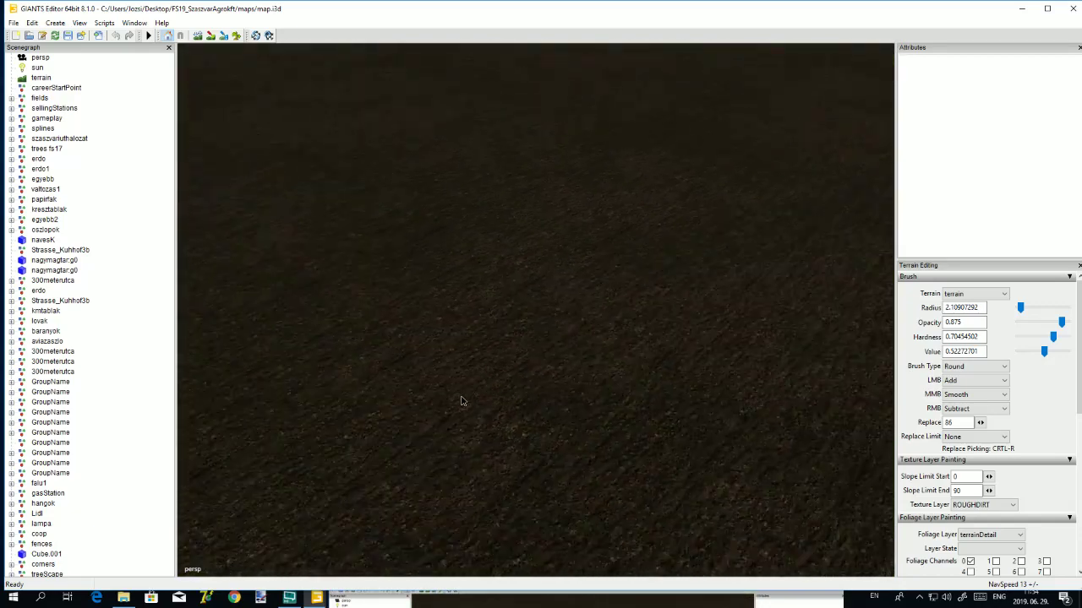
click(1019, 537)
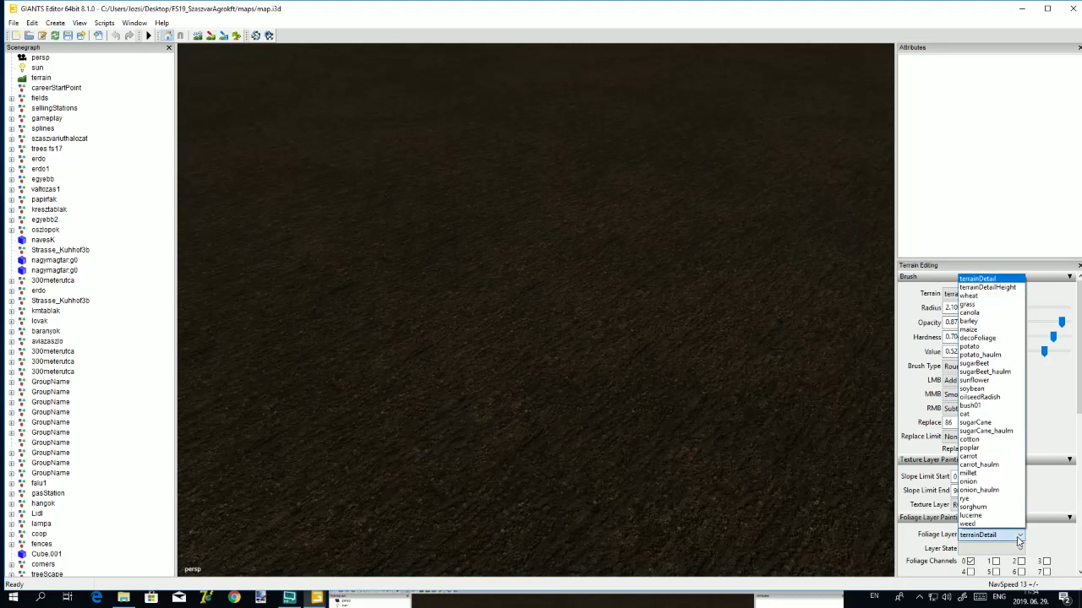
click(990, 305)
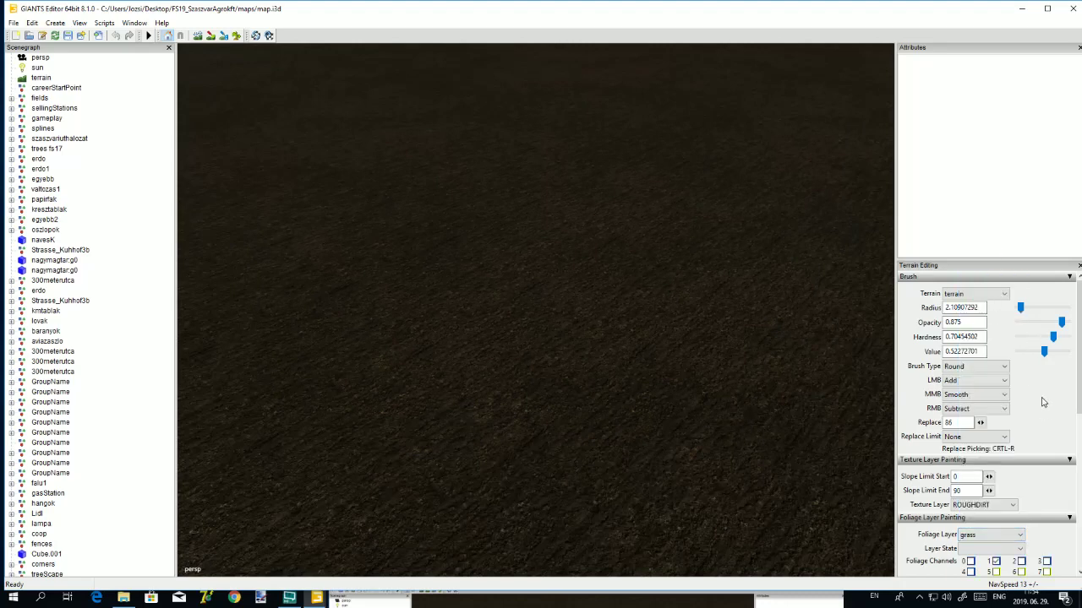
scroll(1046, 408, down, 3)
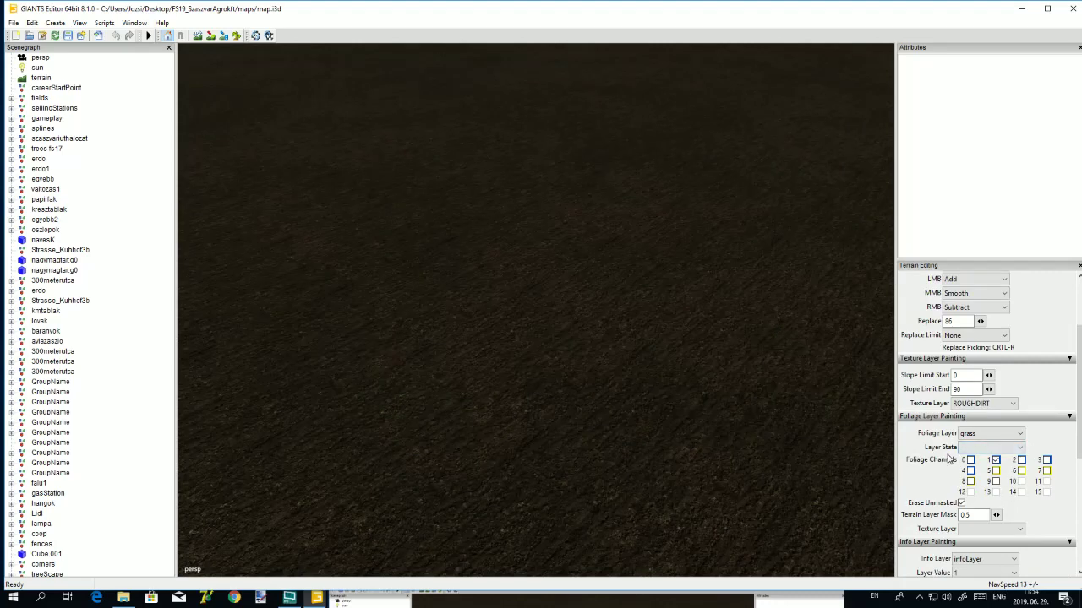
click(1021, 449)
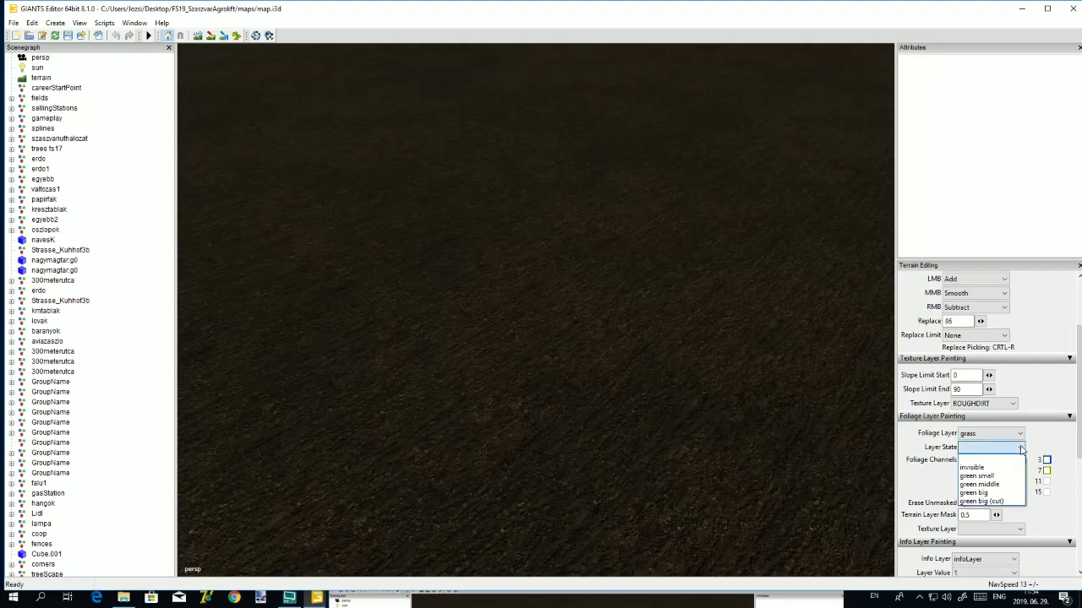
click(1004, 475)
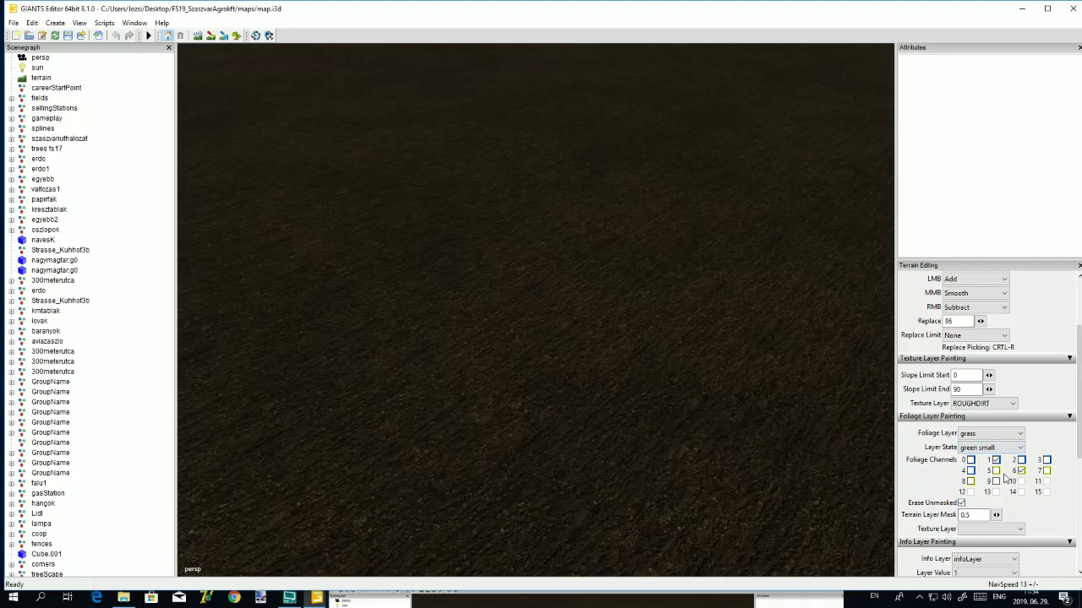
- Paint one patch of grass foliage on the bare field, leave foliage painting and examine the new grass texture up close
click(237, 36)
click(510, 295)
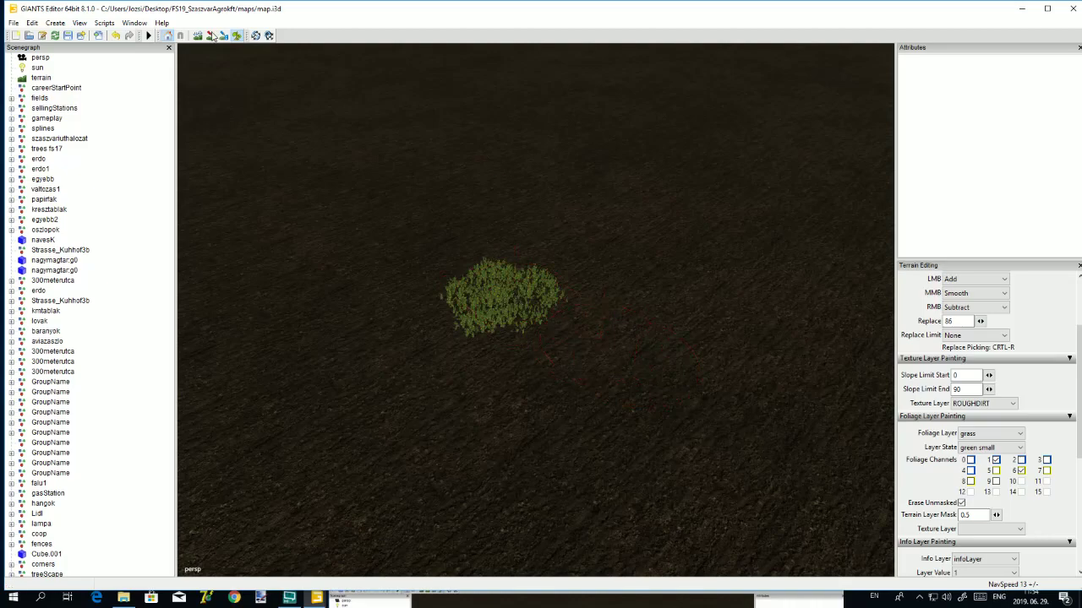
click(237, 36)
scroll(515, 312, up, 5)
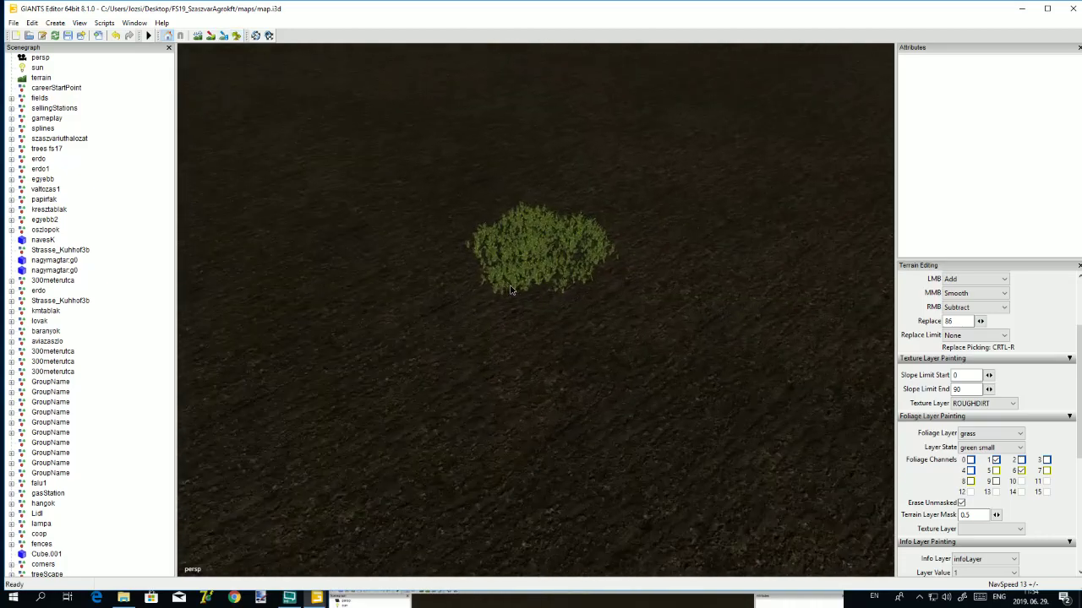
scroll(510, 272, up, 3)
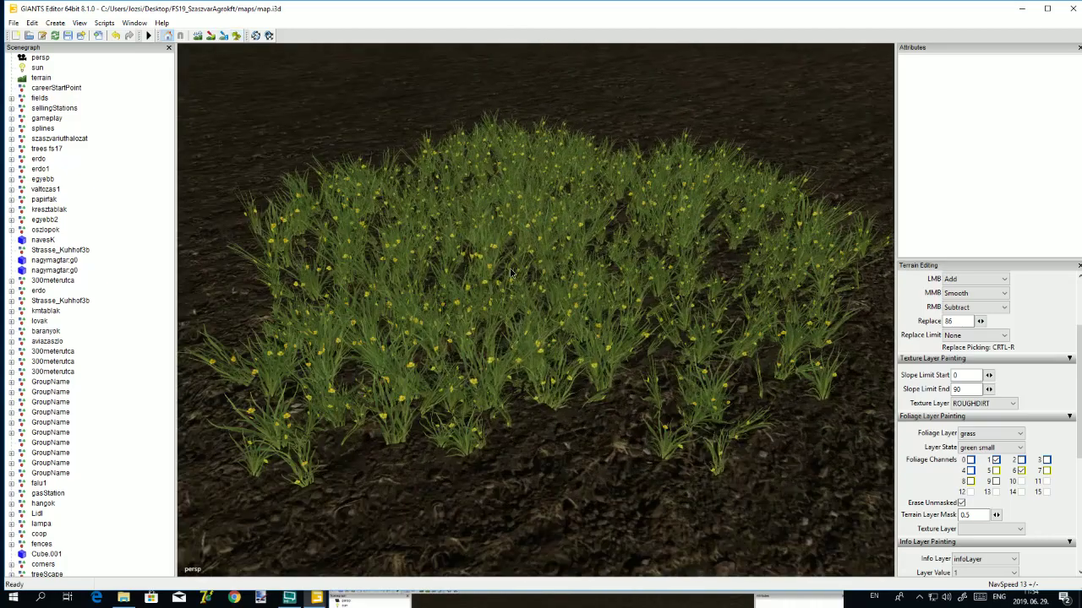
scroll(510, 272, up, 5)
scroll(492, 253, down, 3)
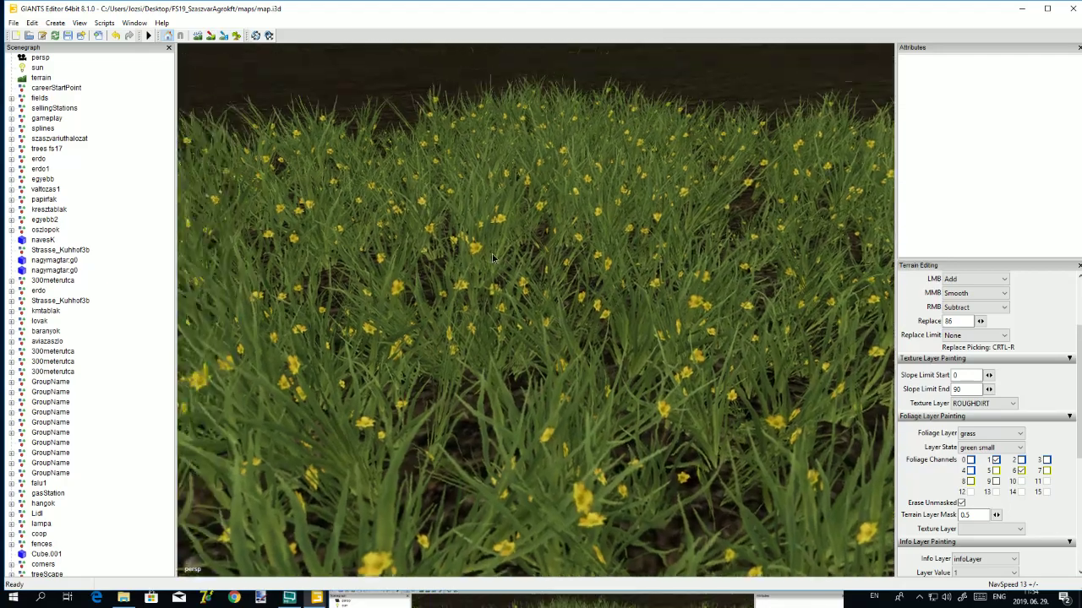